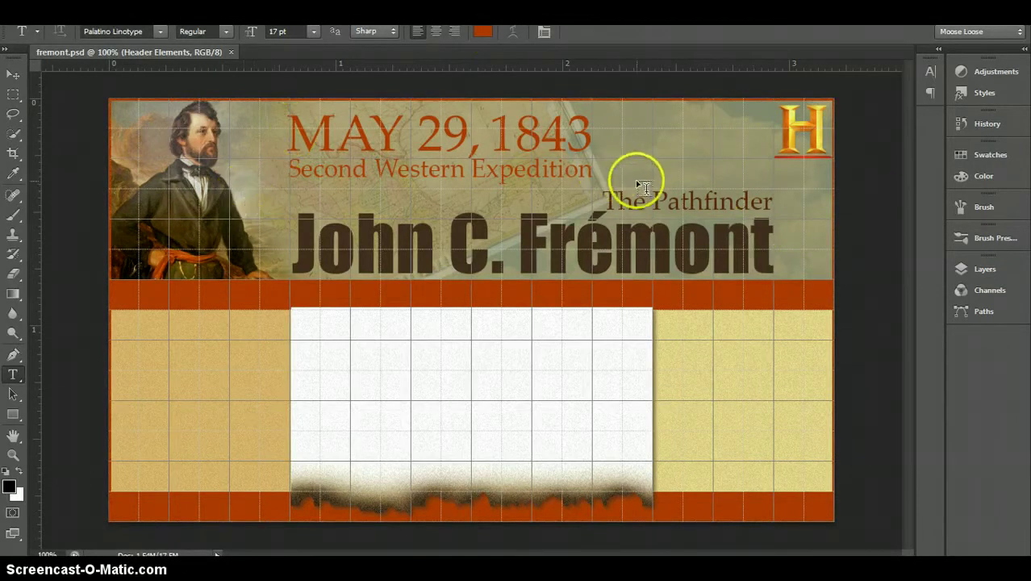
# Add centre-aligned point text reading "Biography" on the orange band below the portrait.
pyautogui.click(13, 95)
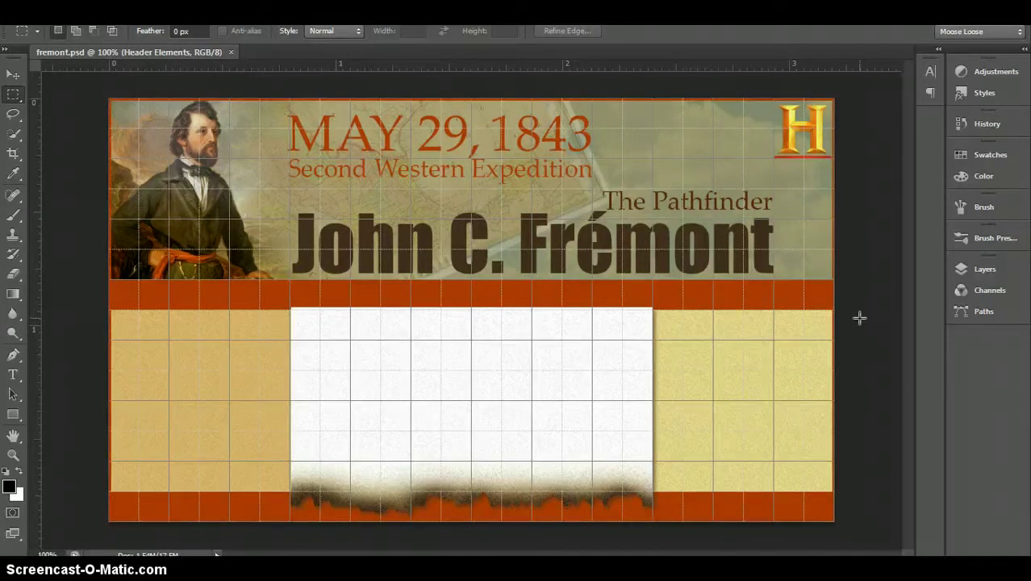
pyautogui.click(15, 375)
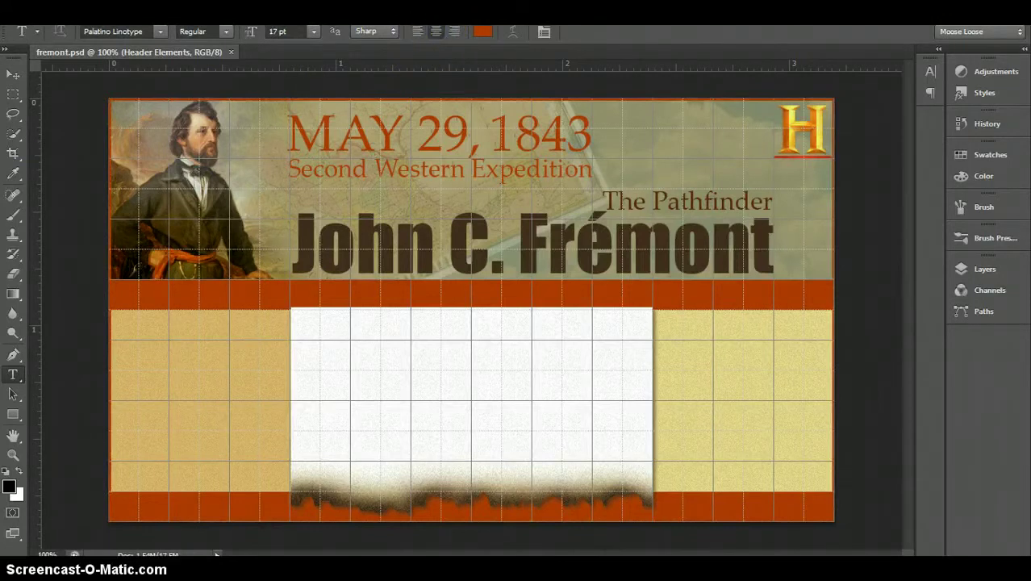
pyautogui.click(437, 32)
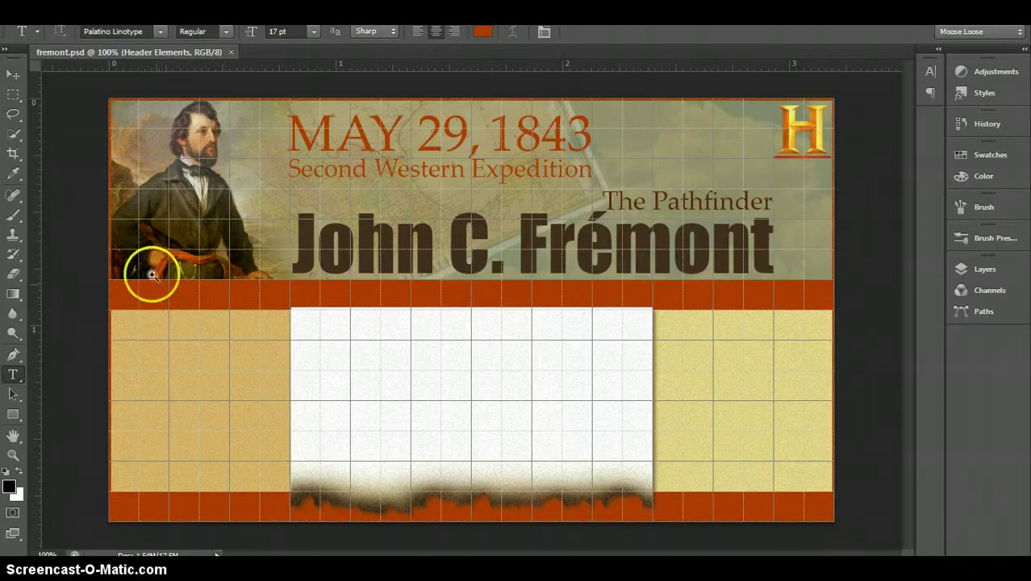
pyautogui.moveTo(127, 254); pyautogui.dragTo(227, 431)
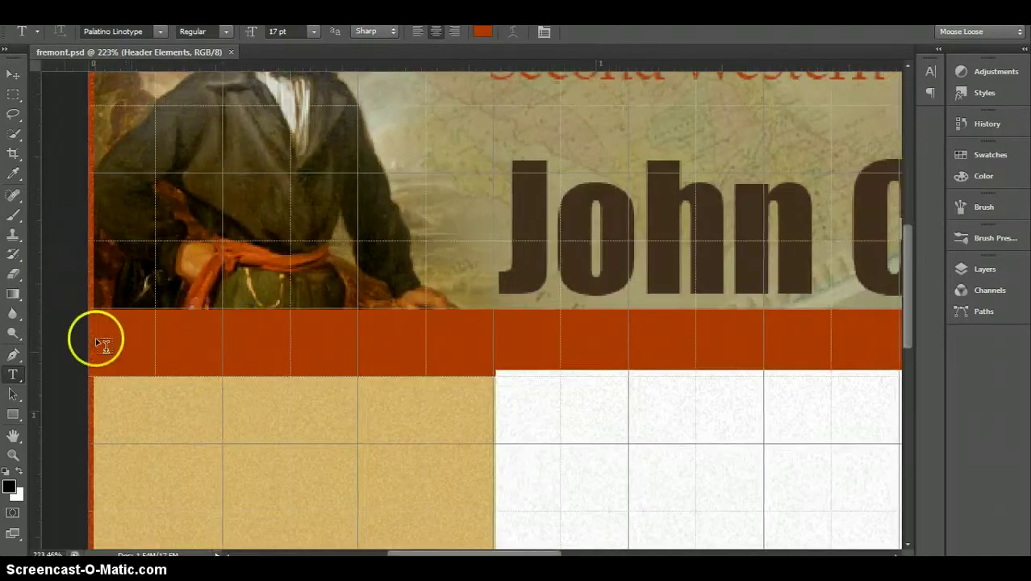
pyautogui.click(218, 345)
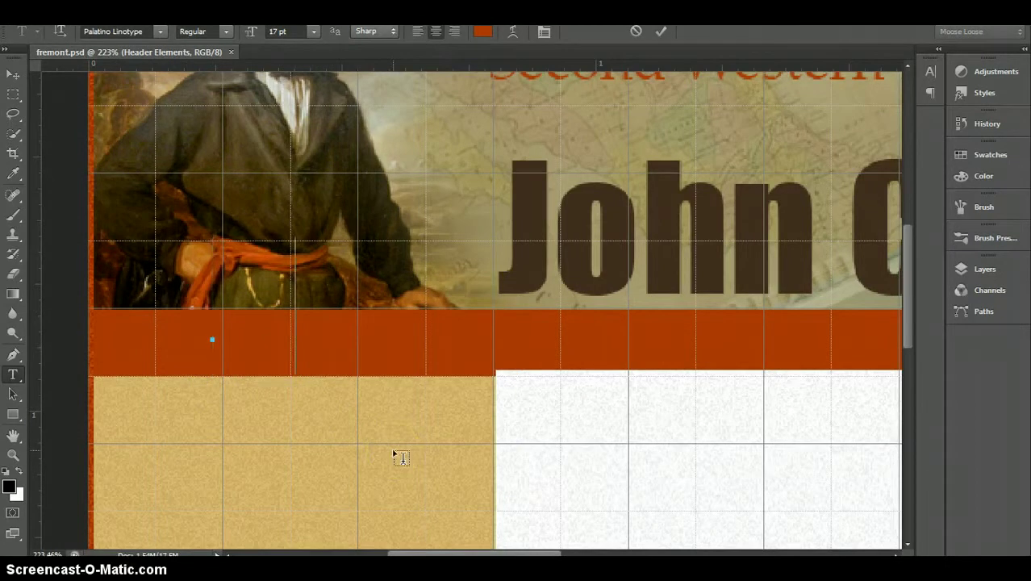
pyautogui.write('Home')
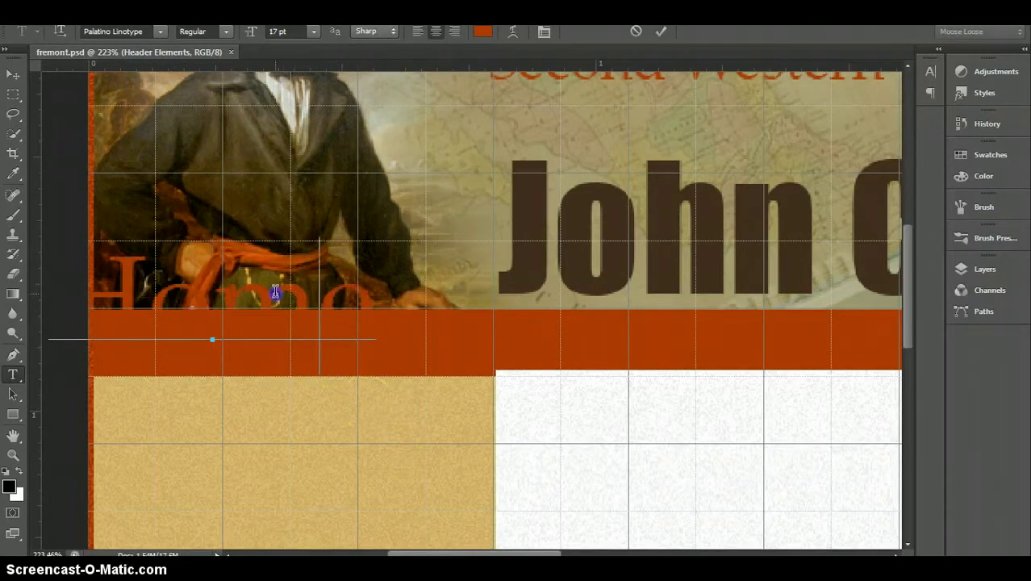
pyautogui.hotkey('ctrl', 'a')
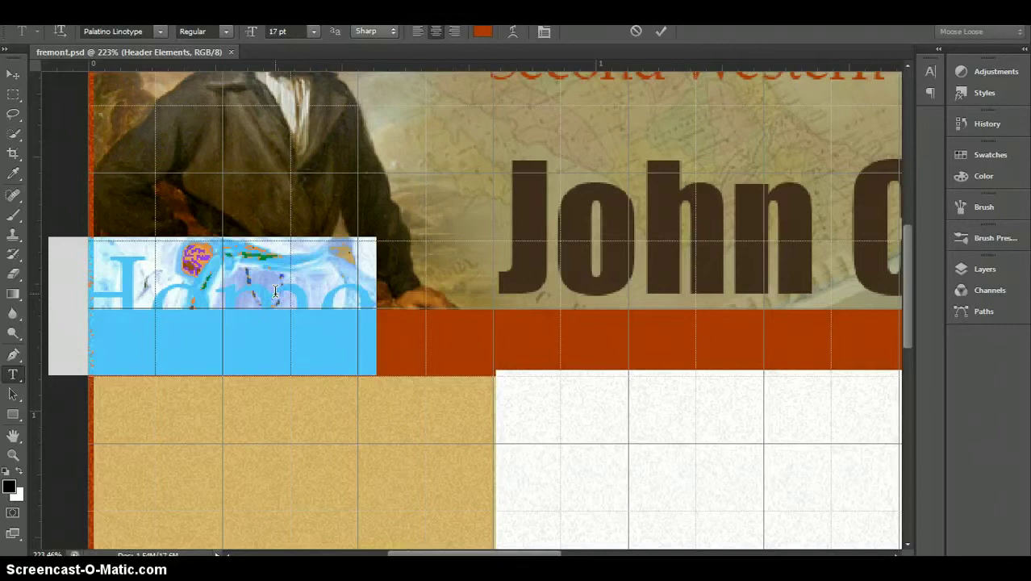
pyautogui.press('BackSpace')
pyautogui.write('Bio')
pyautogui.write('graphy')
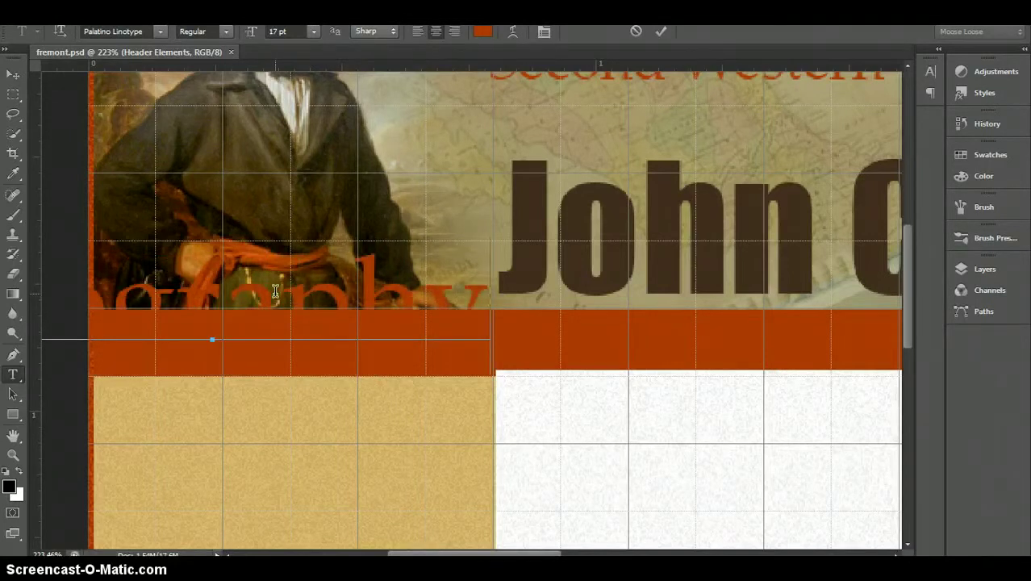
# Move the Biography text layer out of the Header Elements group to the top of the layer stack, above Text in Header.
pyautogui.hotkey('ctrl', 'a')
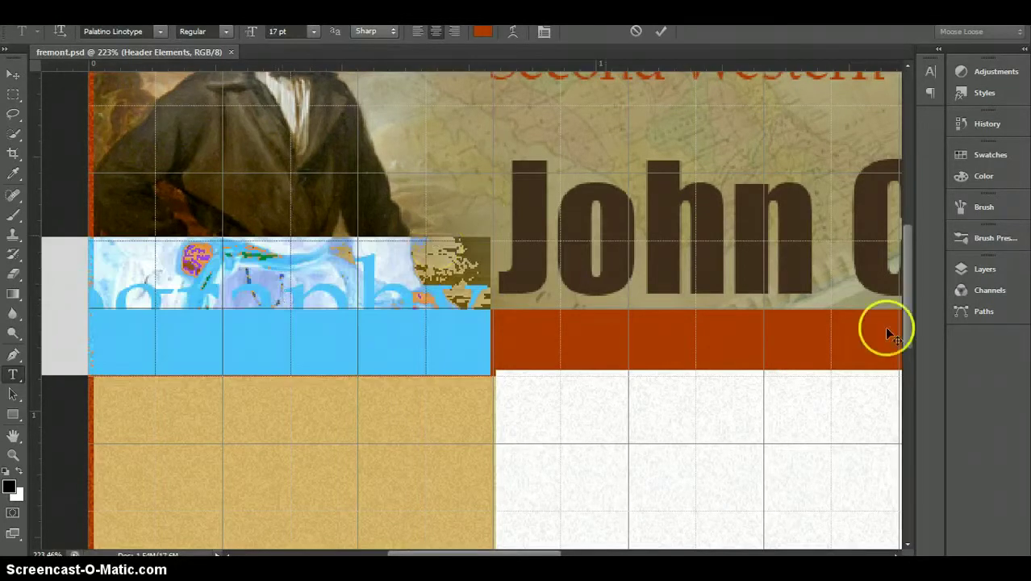
pyautogui.click(983, 274)
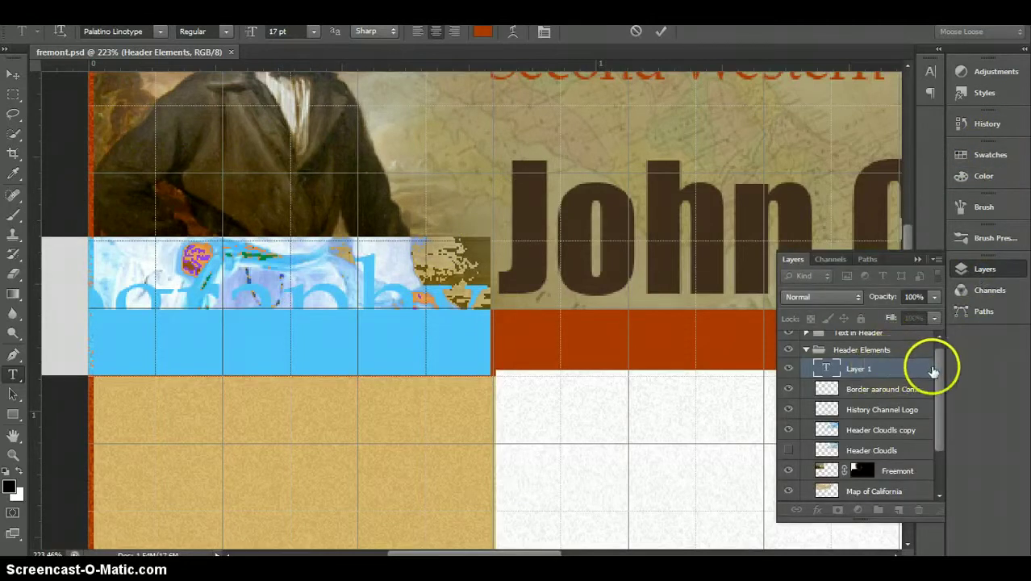
pyautogui.scroll(1, 940, 364)
pyautogui.click(872, 377)
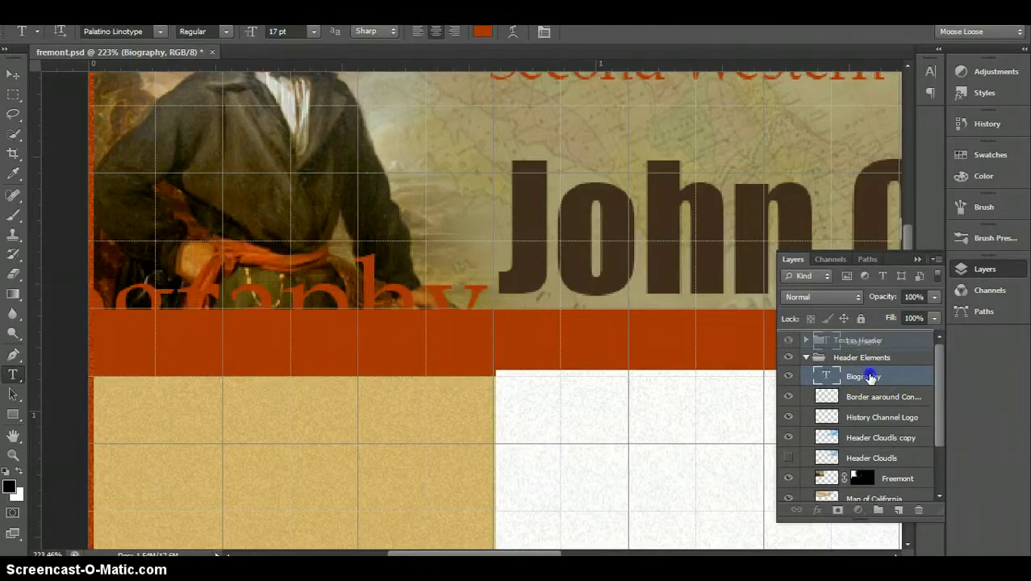
pyautogui.moveTo(865, 376); pyautogui.dragTo(852, 349)
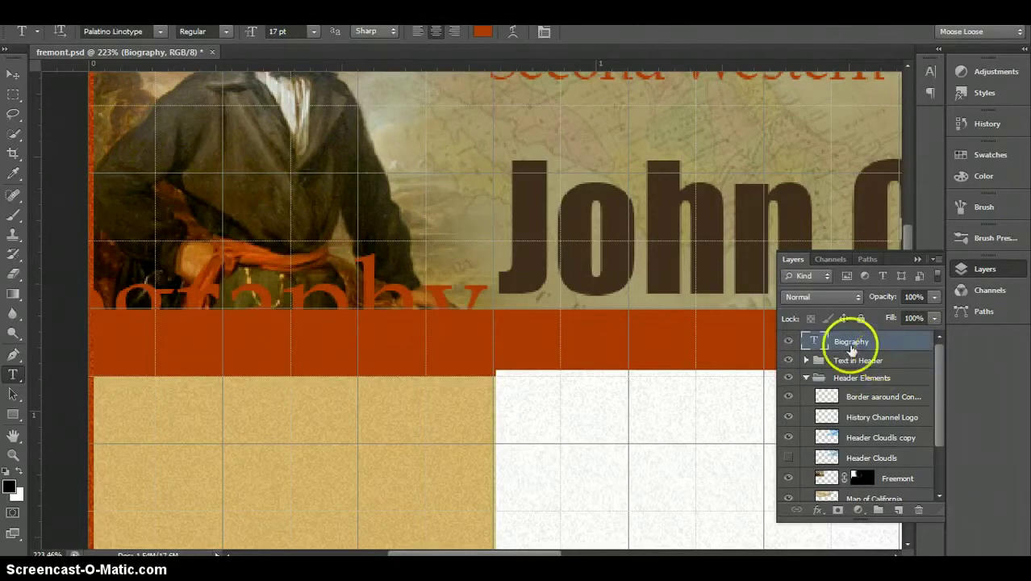
# Recolour the whole Biography text with the near-white fbfbfb sampled from the white paper area.
pyautogui.click(336, 297)
pyautogui.hotkey('ctrl', 'a')
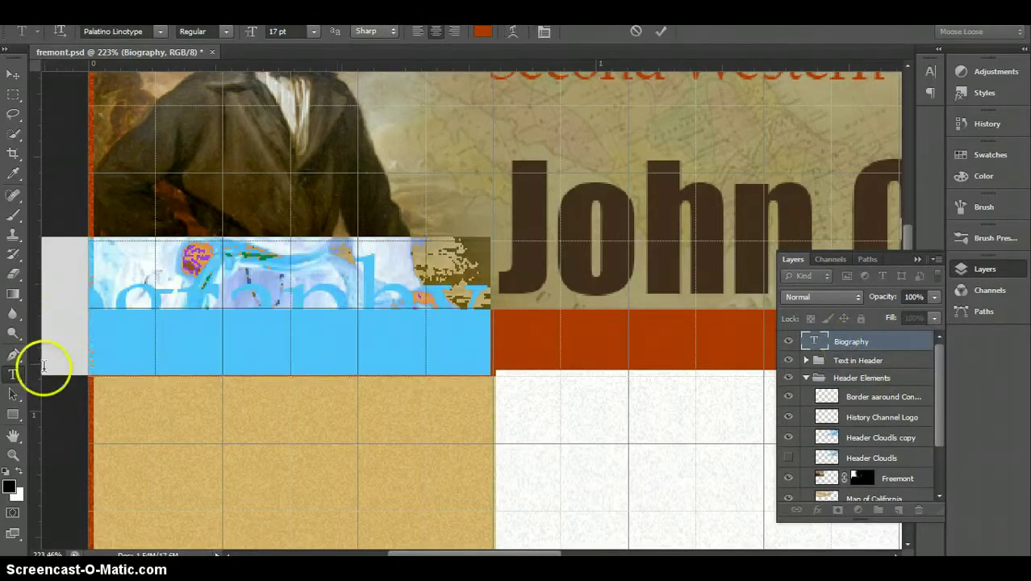
pyautogui.click(13, 485)
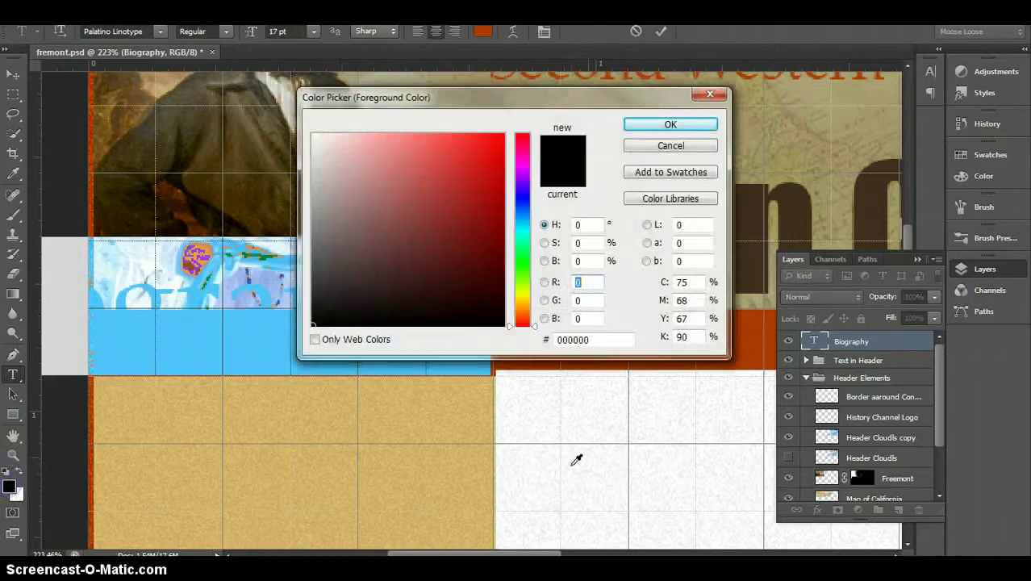
pyautogui.click(595, 410)
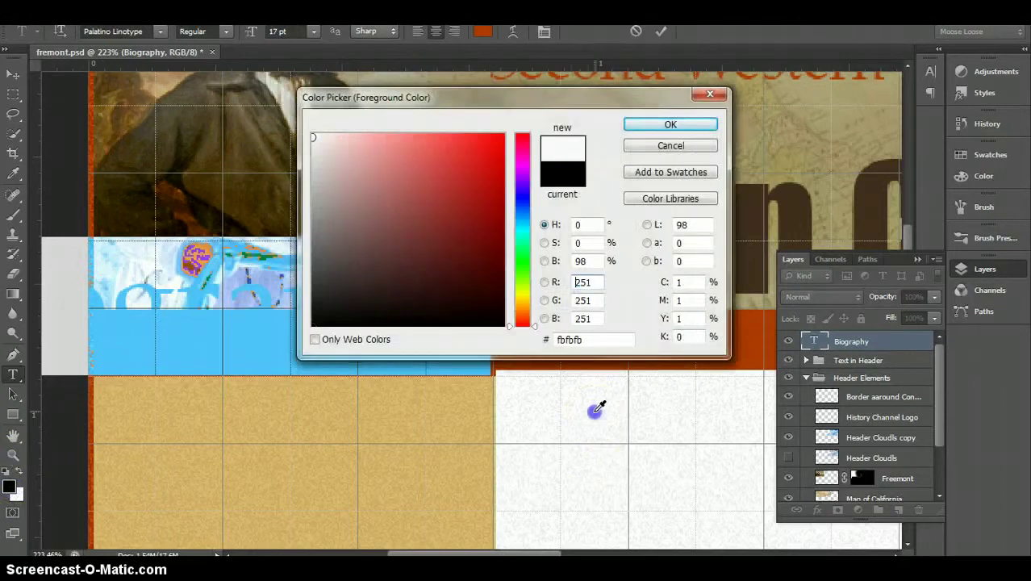
pyautogui.click(669, 126)
pyautogui.click(306, 218)
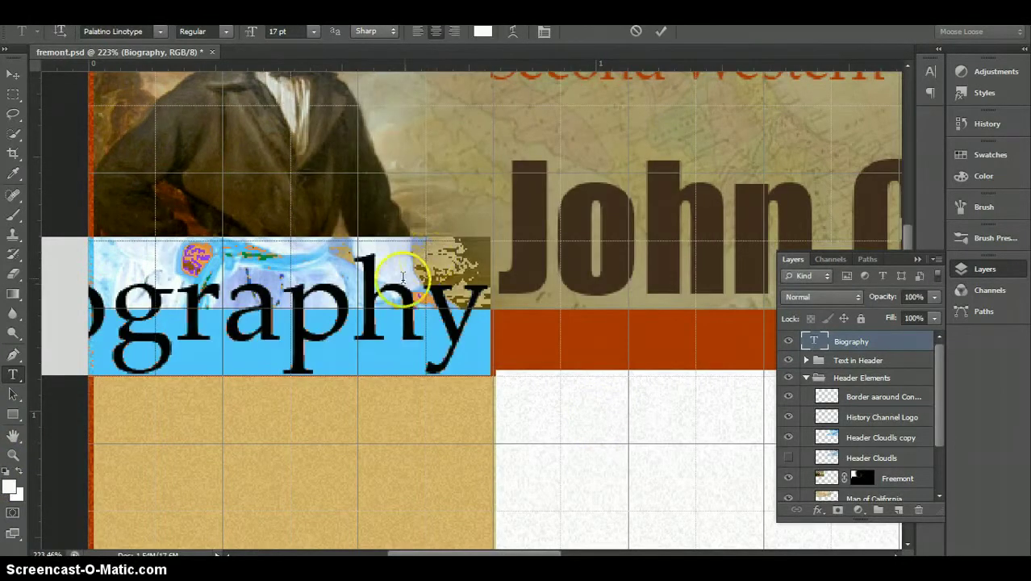
# Reduce the Biography text to 7 pt and position it inside the start of the orange band.
pyautogui.click(345, 111)
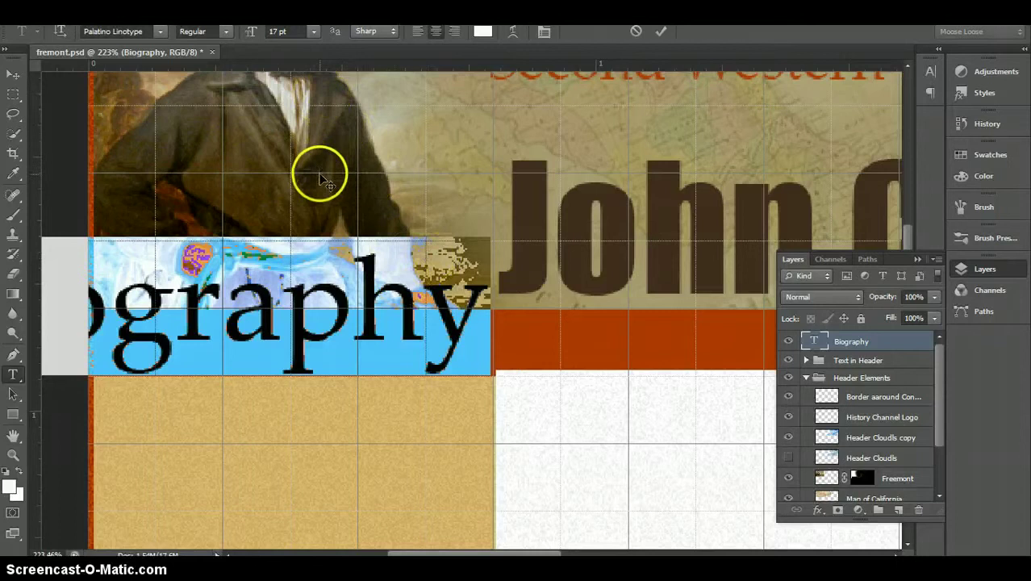
pyautogui.moveTo(246, 34); pyautogui.dragTo(250, 35)
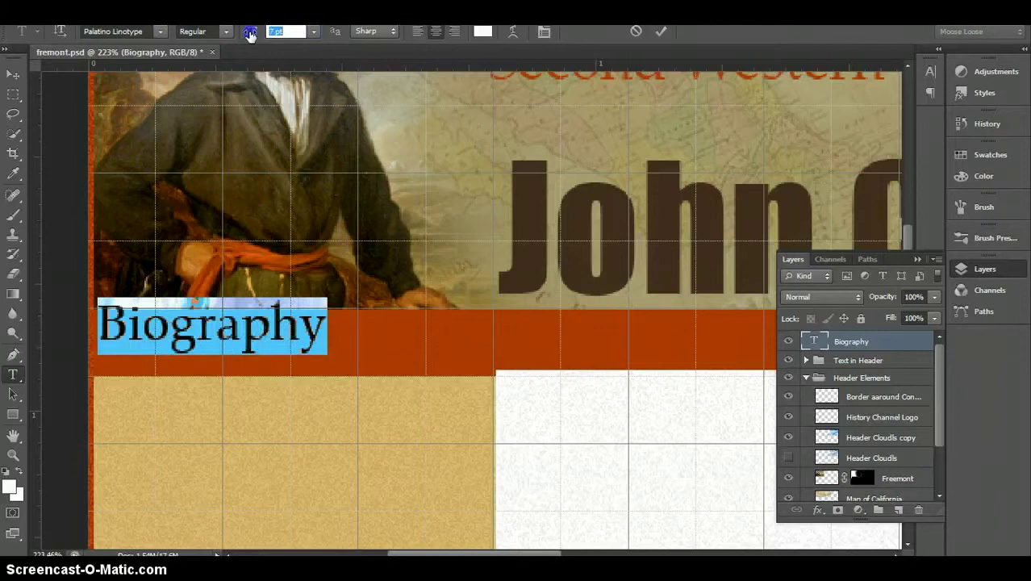
pyautogui.click(661, 30)
pyautogui.moveTo(246, 339); pyautogui.dragTo(258, 349)
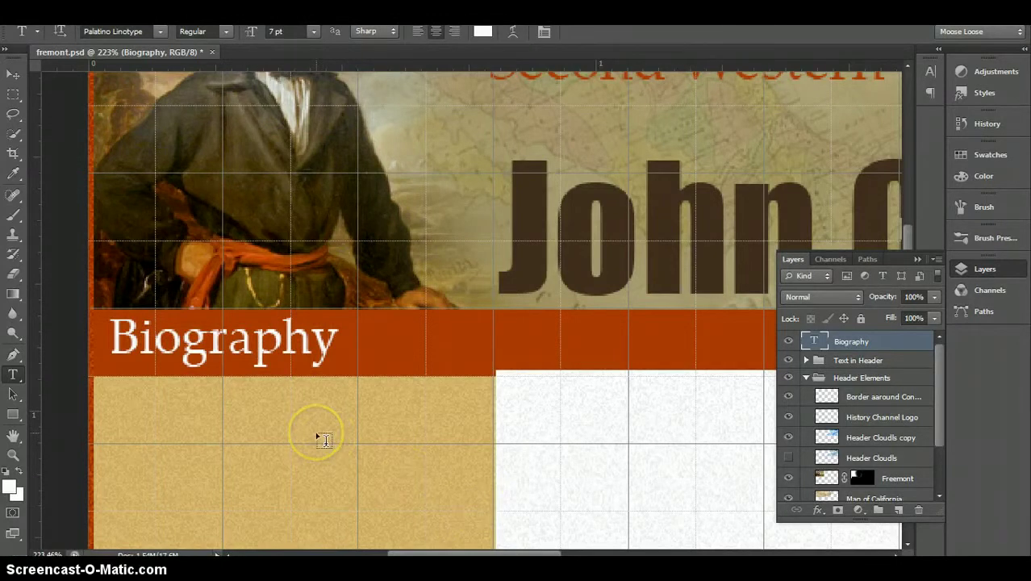
# Free Transform the Biography layer and nudge it slightly left to X 79.47 px.
pyautogui.click(854, 344)
pyautogui.hotkey('ctrl', 't')
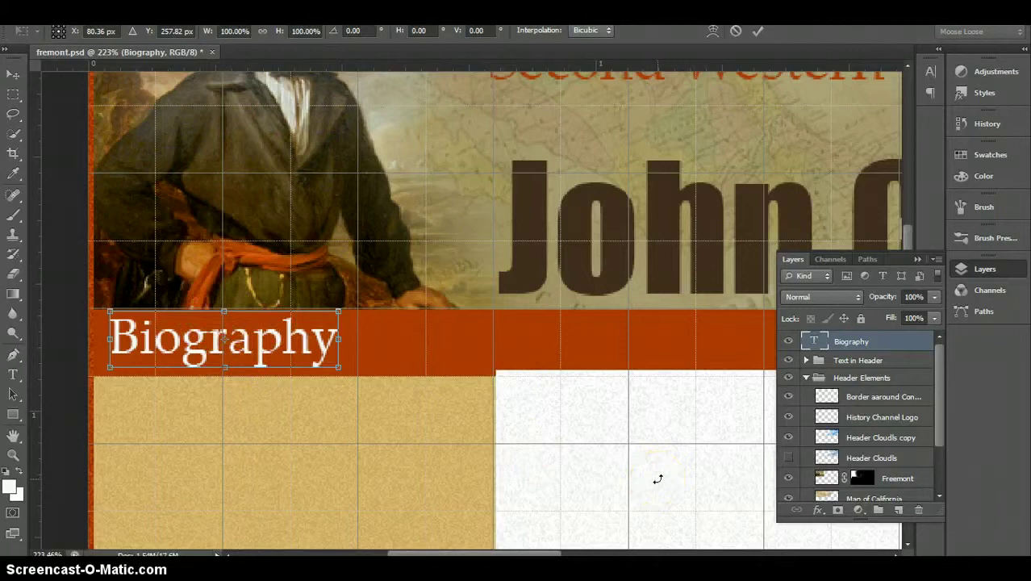
pyautogui.press('Left')
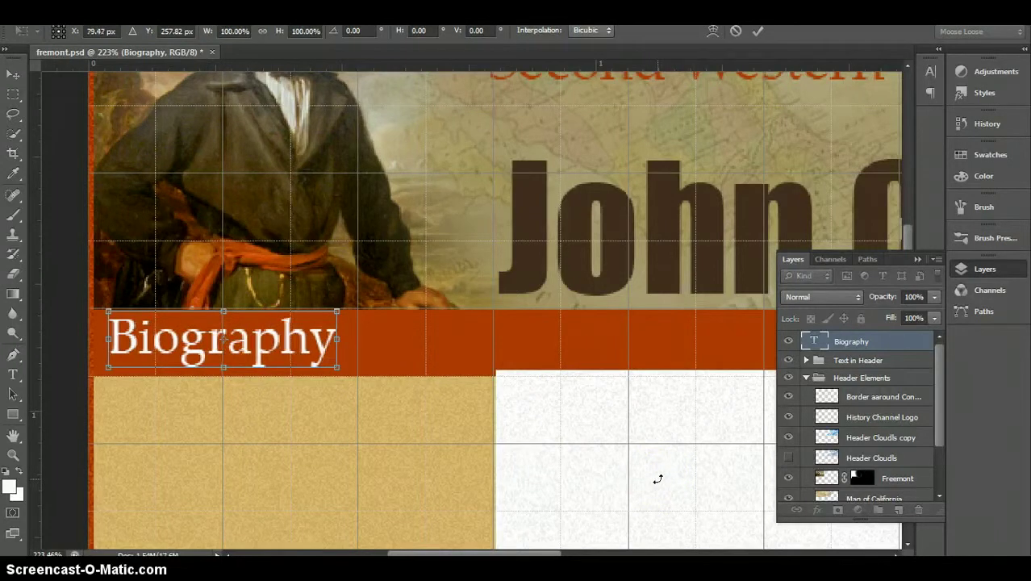
pyautogui.press('Left')
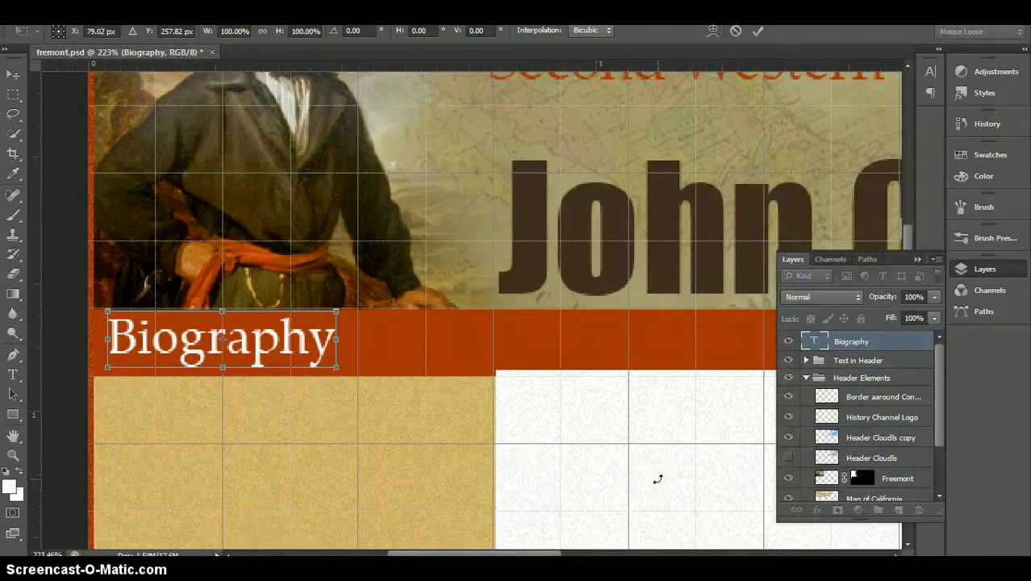
pyautogui.press('Right')
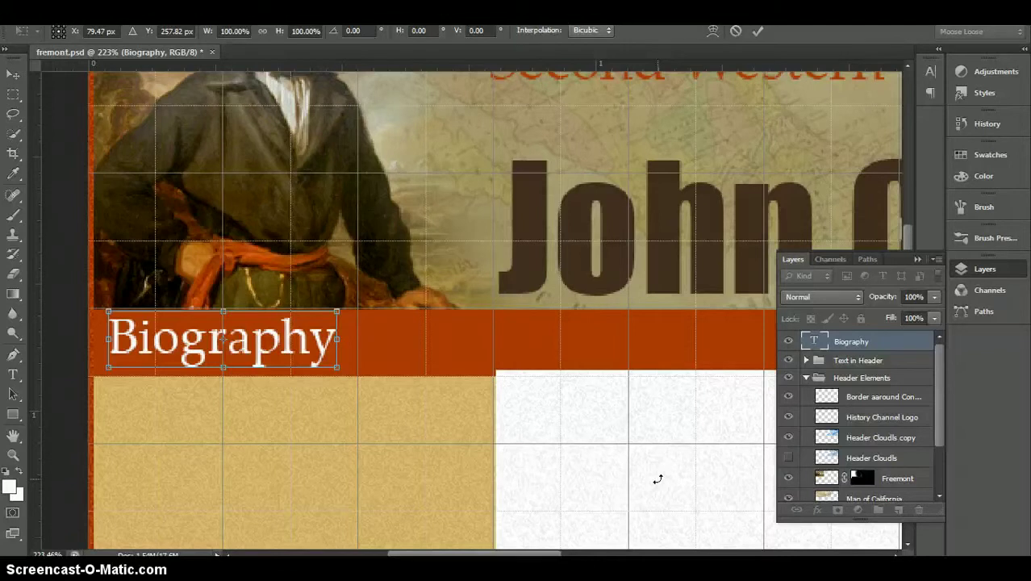
pyautogui.click(757, 32)
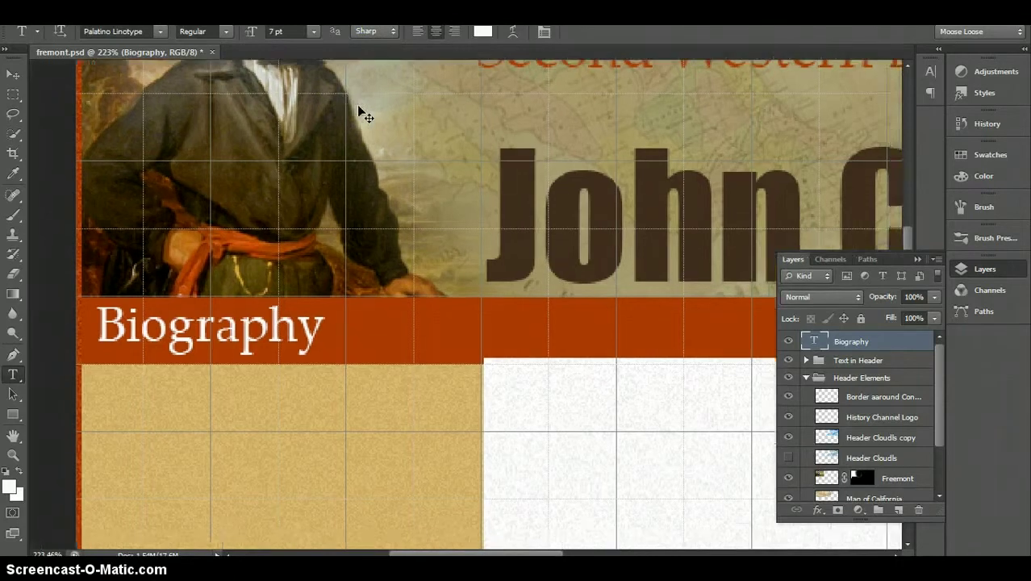
# Show the rulers and place a horizontal guide at about 0.86 in through the vertical centre of the Biography text.
pyautogui.hotkey('ctrl', 'r')
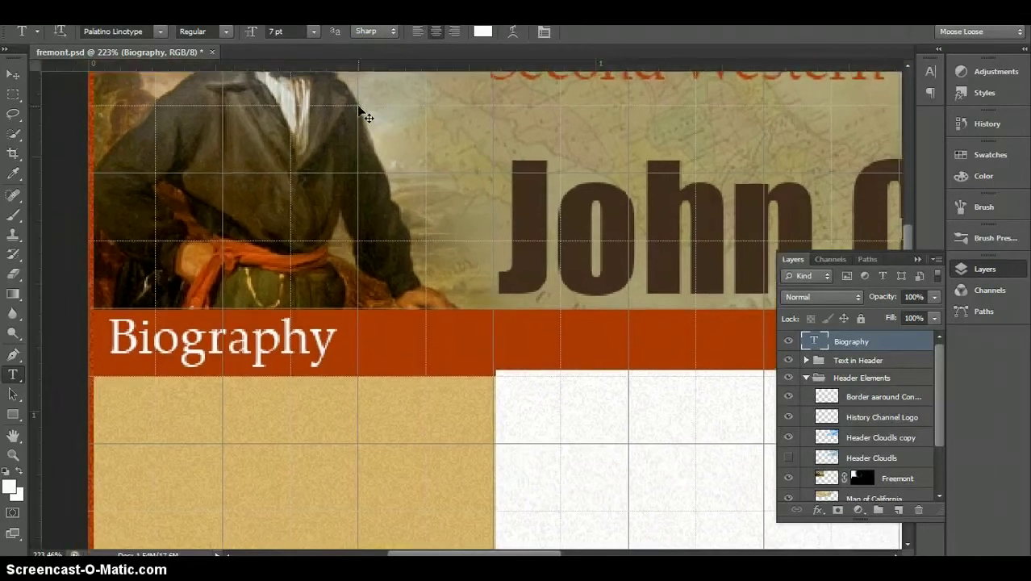
pyautogui.hotkey('ctrl', 'r')
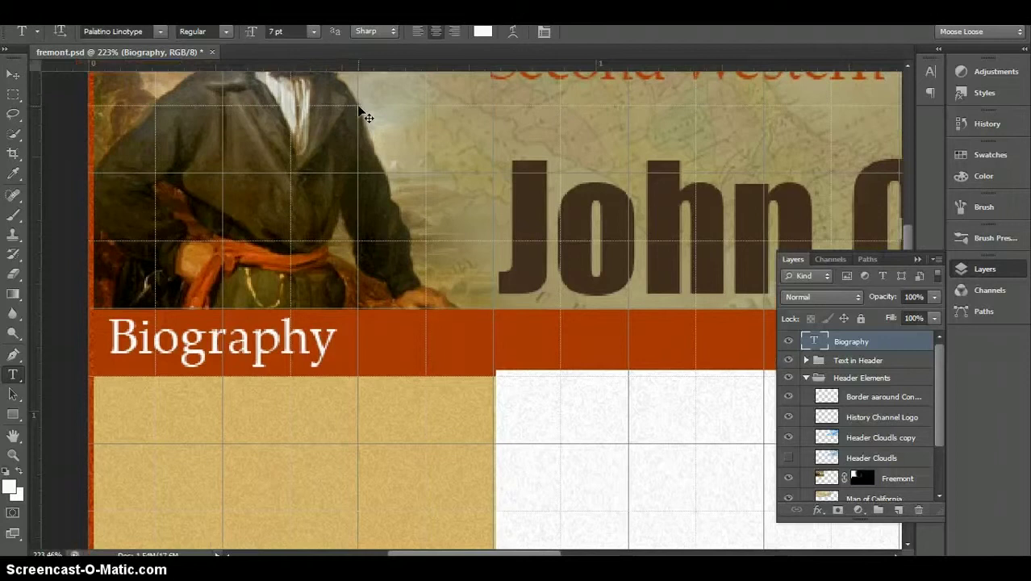
pyautogui.click(841, 344)
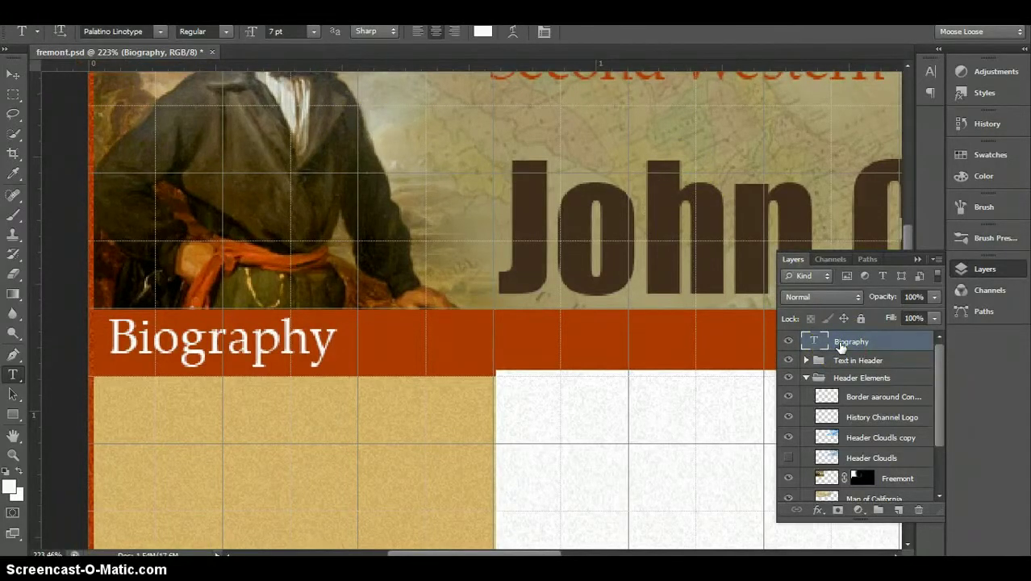
pyautogui.hotkey('ctrl', 't')
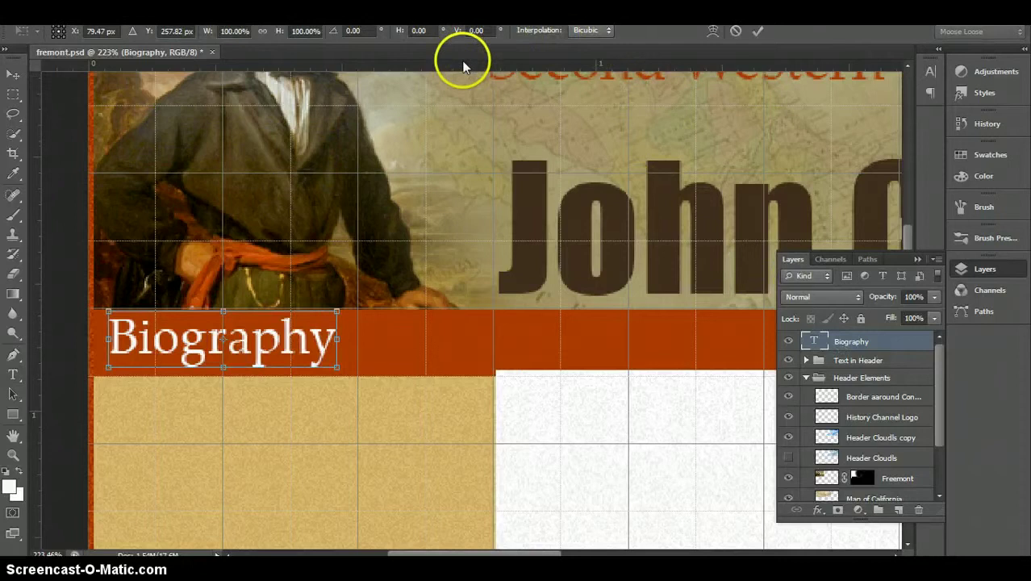
pyautogui.moveTo(464, 66); pyautogui.dragTo(470, 340)
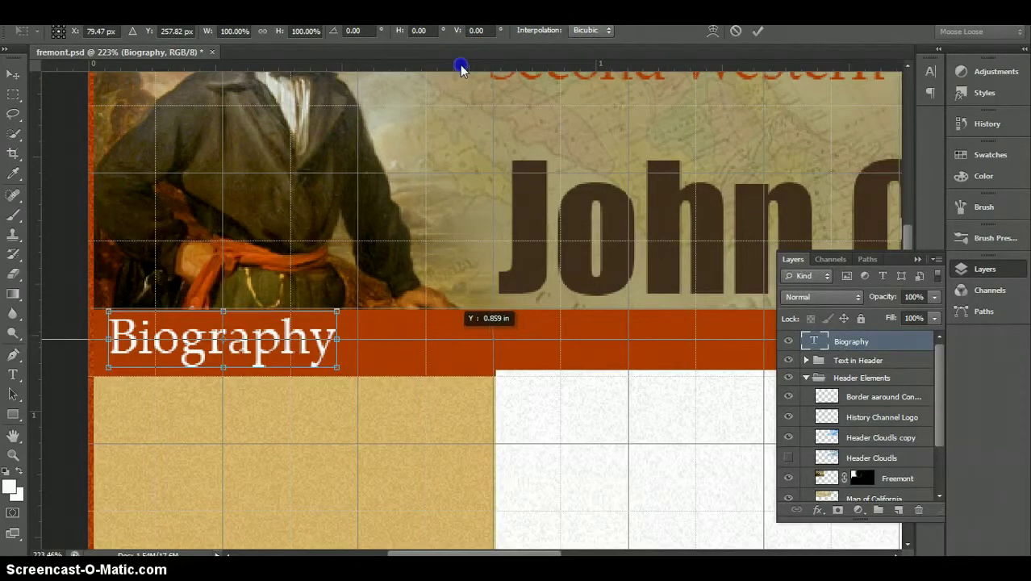
pyautogui.moveTo(457, 343); pyautogui.dragTo(457, 340)
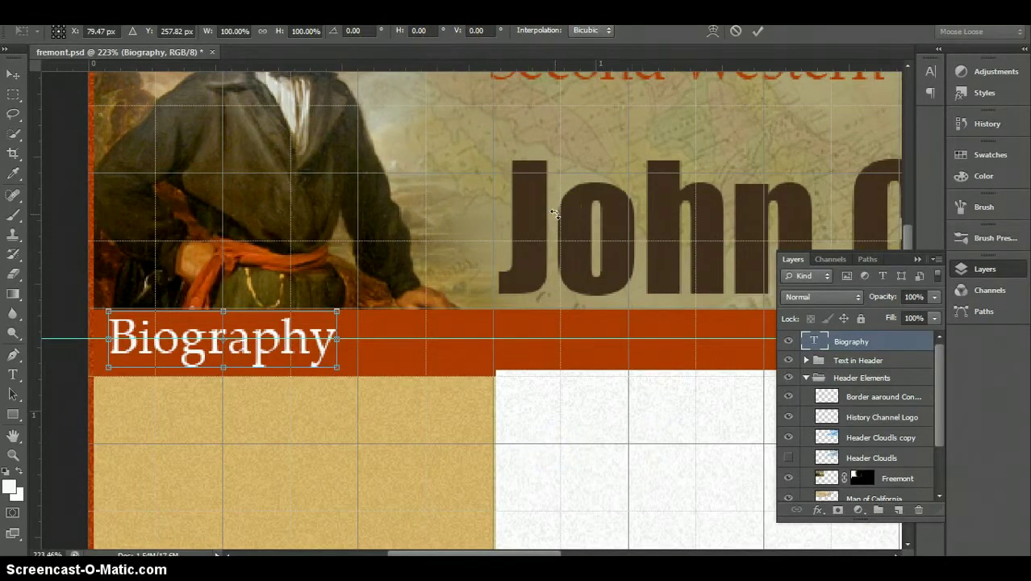
pyautogui.click(758, 34)
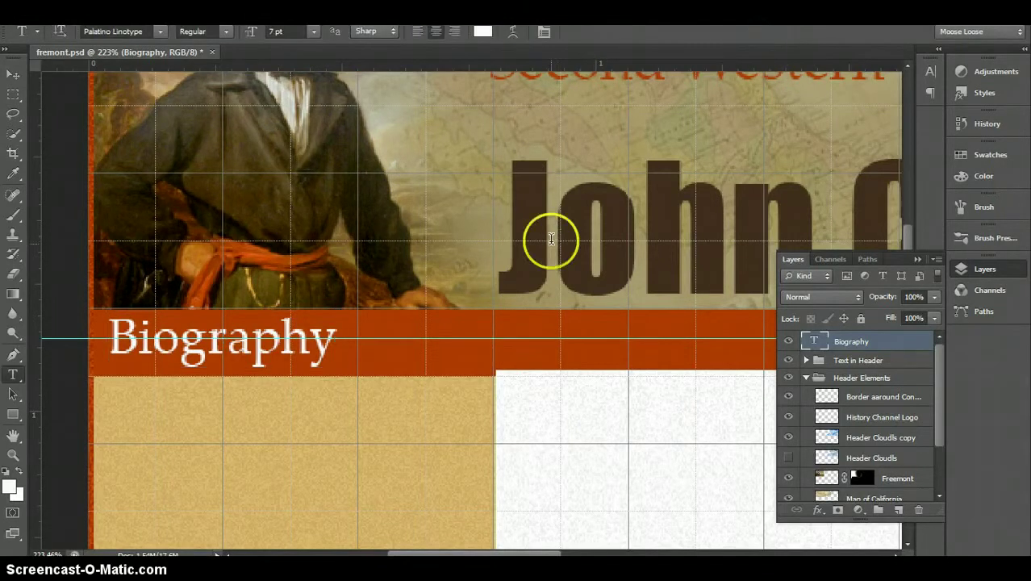
# Hide the guides and toggle the grid off and back on with the whole layout in view at 100%.
pyautogui.keyDown('ctrl'); pyautogui.keyDown('alt'); pyautogui.click(497, 283); pyautogui.keyUp('alt'); pyautogui.keyUp('ctrl')
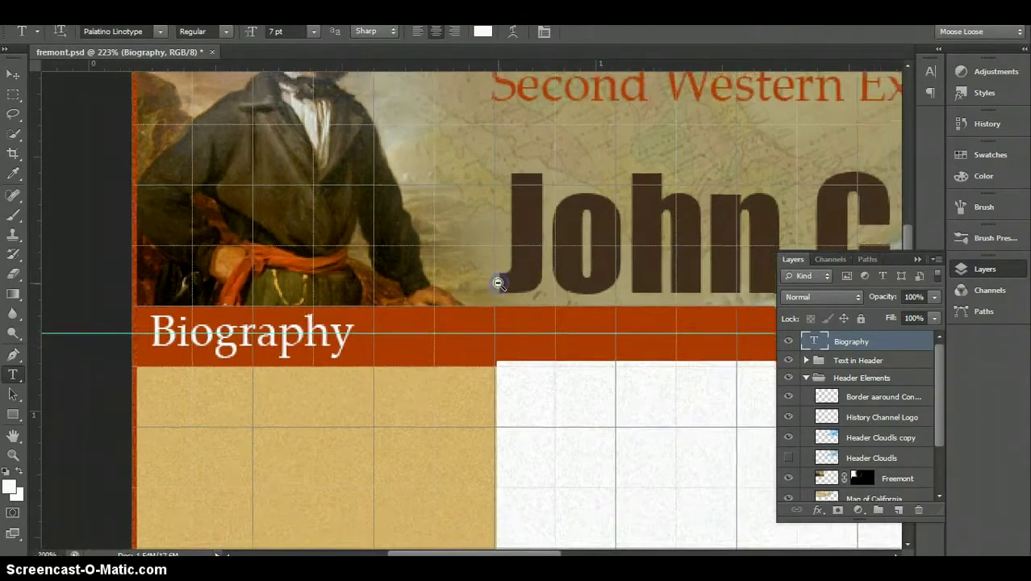
pyautogui.keyDown('ctrl'); pyautogui.keyDown('alt'); pyautogui.click(498, 284); pyautogui.keyUp('alt'); pyautogui.keyUp('ctrl')
pyautogui.keyDown('ctrl'); pyautogui.keyDown('alt'); pyautogui.click(498, 284); pyautogui.keyUp('alt'); pyautogui.keyUp('ctrl')
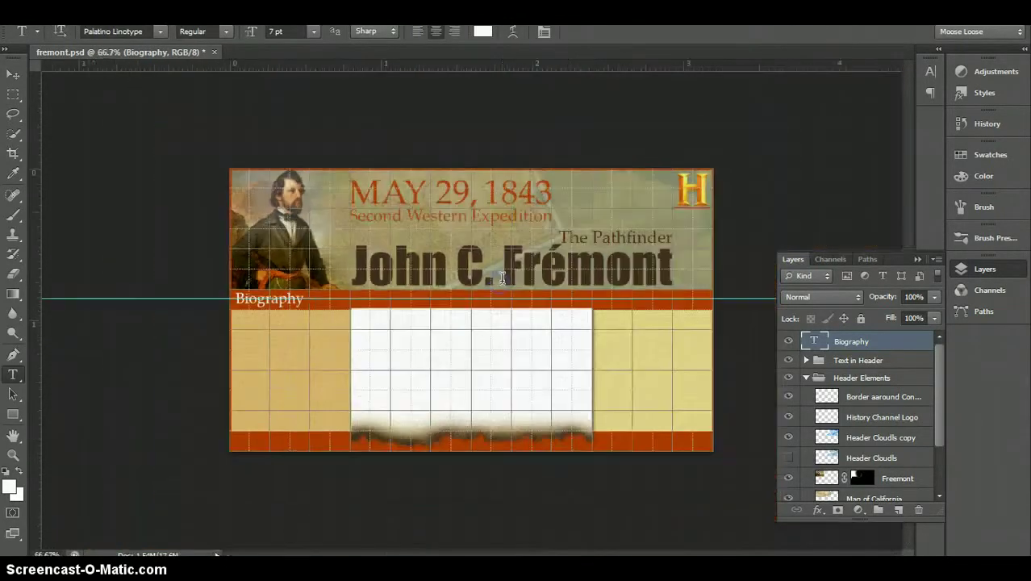
pyautogui.keyDown('ctrl'); pyautogui.click(384, 293); pyautogui.keyUp('ctrl')
pyautogui.click(469, 269)
pyautogui.hotkey('ctrl', "'")
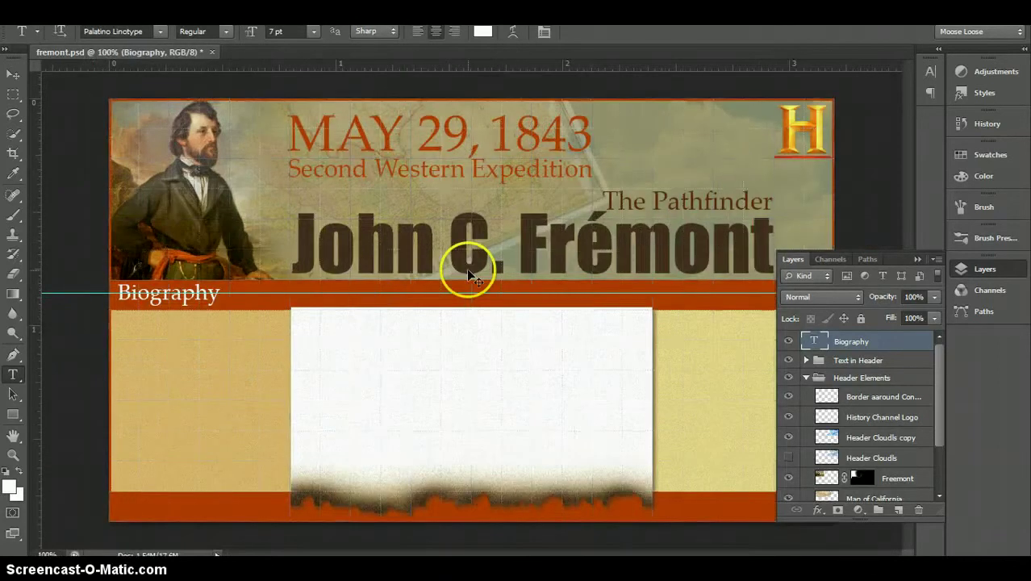
pyautogui.hotkey('ctrl', ';')
pyautogui.hotkey('ctrl', "'")
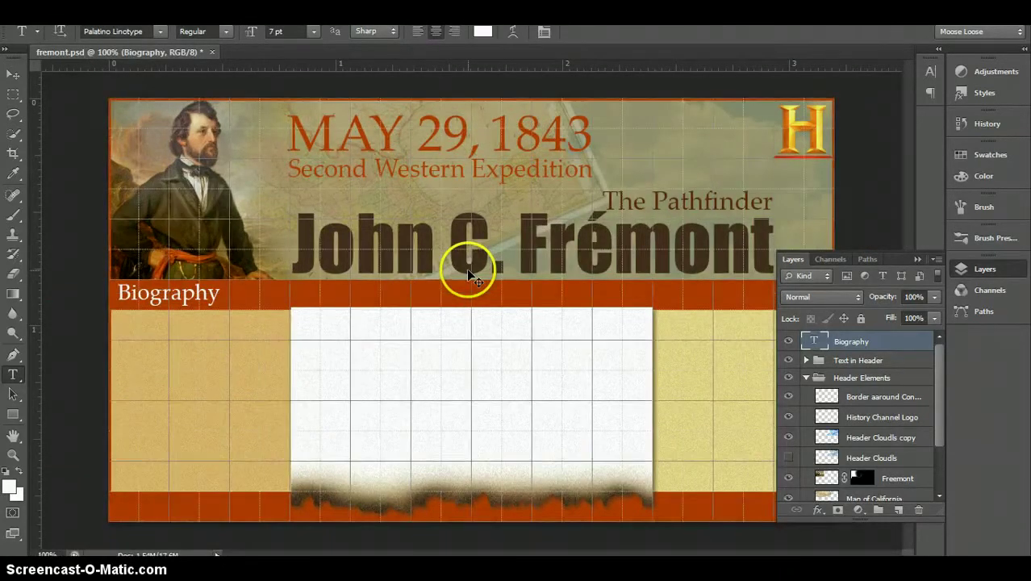
# Toggle the grid and guides off and on, leaving both displayed over the layout.
pyautogui.hotkey('ctrl', ';')
pyautogui.hotkey('ctrl', "'")
pyautogui.hotkey('ctrl', ';')
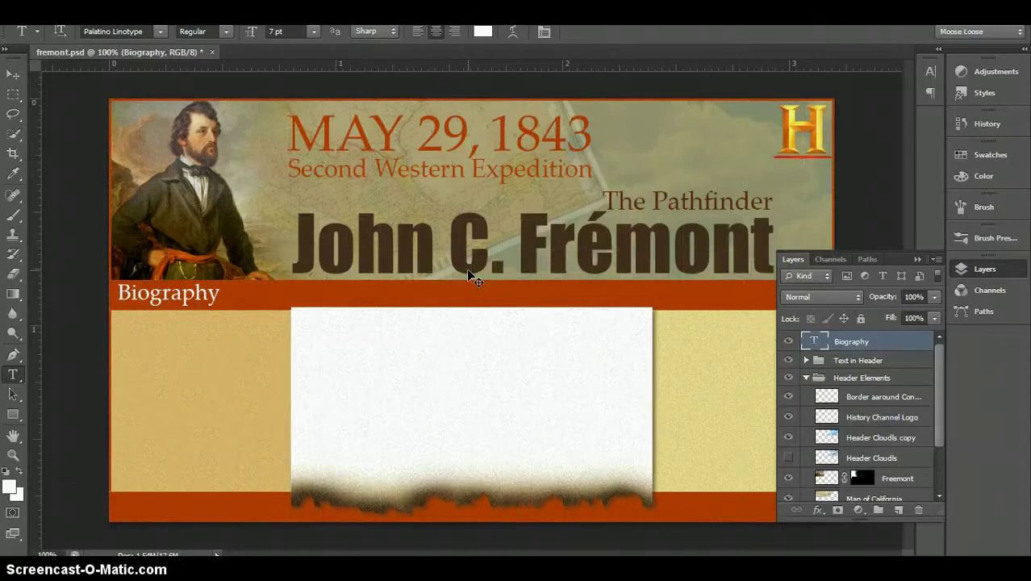
pyautogui.hotkey('ctrl', "'")
pyautogui.hotkey('ctrl', "'")
pyautogui.hotkey('ctrl', "'")
pyautogui.hotkey('ctrl', "'")
pyautogui.hotkey('ctrl', ';')
pyautogui.hotkey('ctrl', ';')
pyautogui.hotkey('ctrl', ';')
pyautogui.hotkey('ctrl', "'")
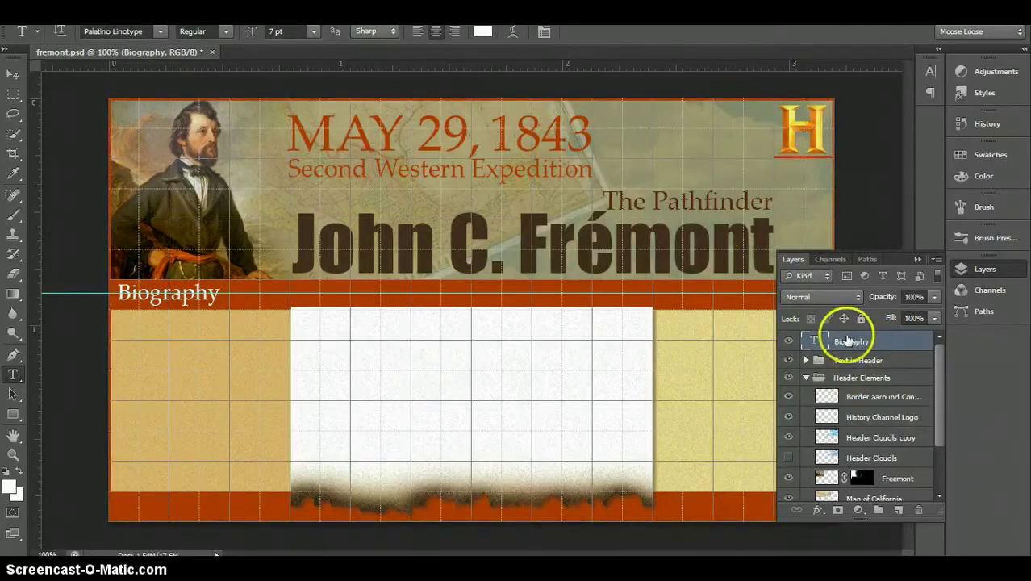
# Duplicate the Biography text layer and move the copy along the orange band to about X 398 px.
pyautogui.moveTo(873, 342); pyautogui.dragTo(875, 497)
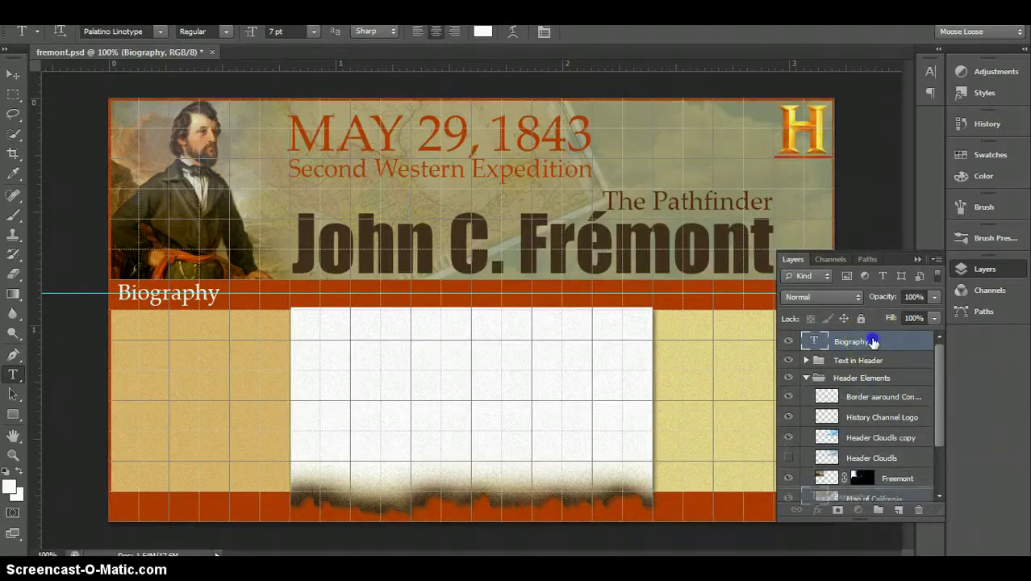
pyautogui.moveTo(873, 343); pyautogui.dragTo(898, 510)
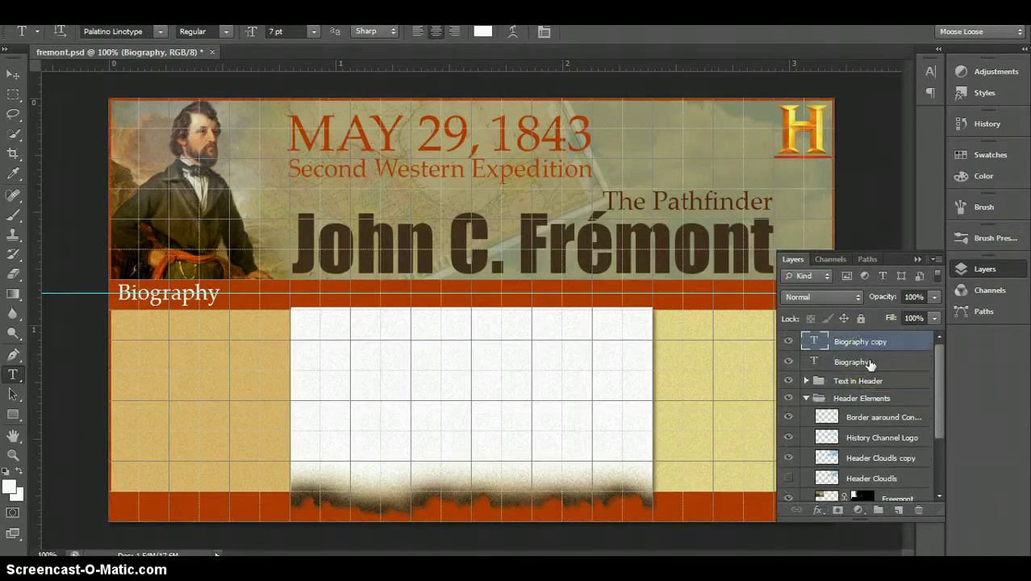
pyautogui.click(863, 342)
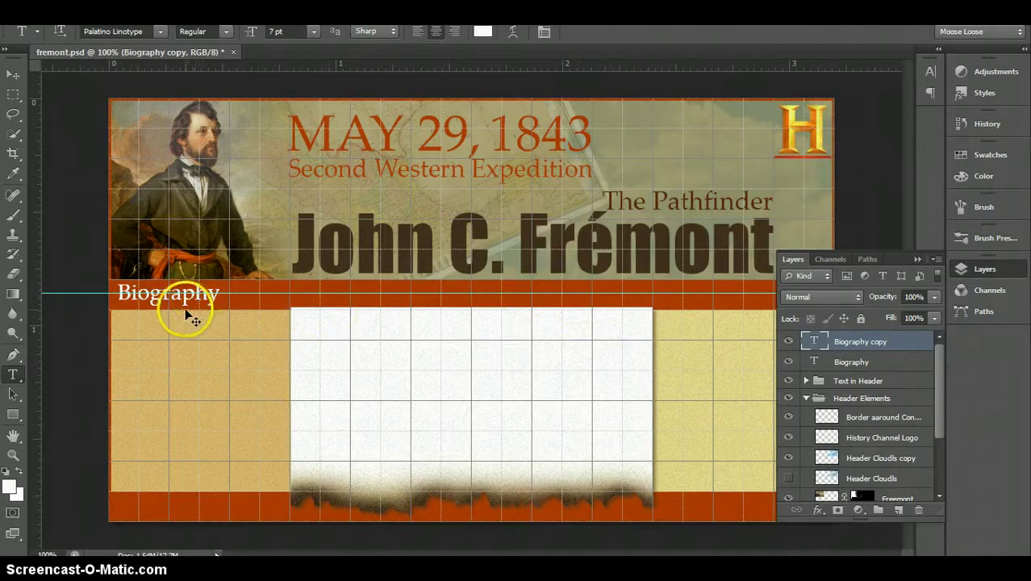
pyautogui.moveTo(186, 313); pyautogui.dragTo(419, 309)
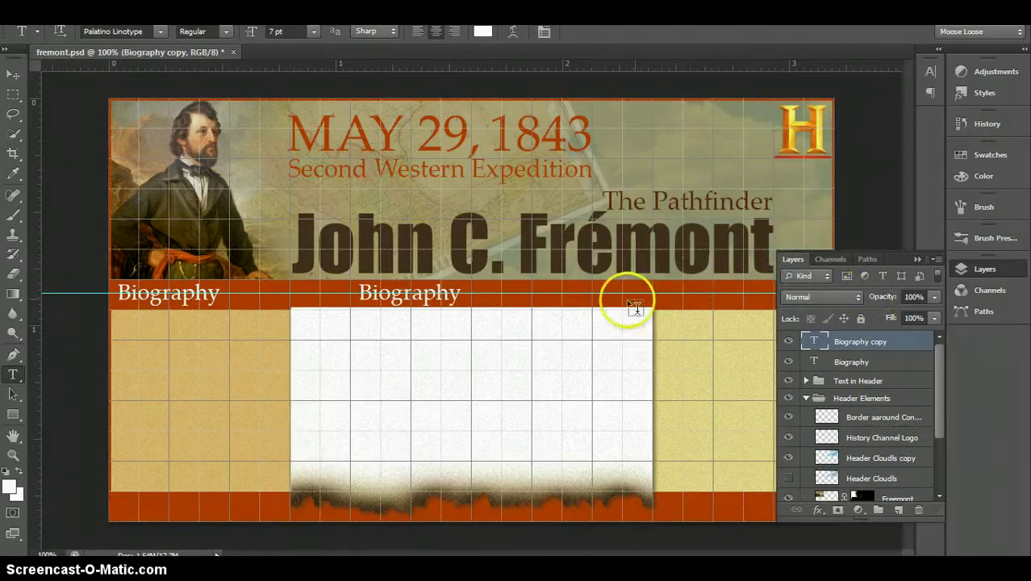
# Free Transform the Biography copy and nudge it slightly right to X 399.47 px.
pyautogui.hotkey('ctrl', 't')
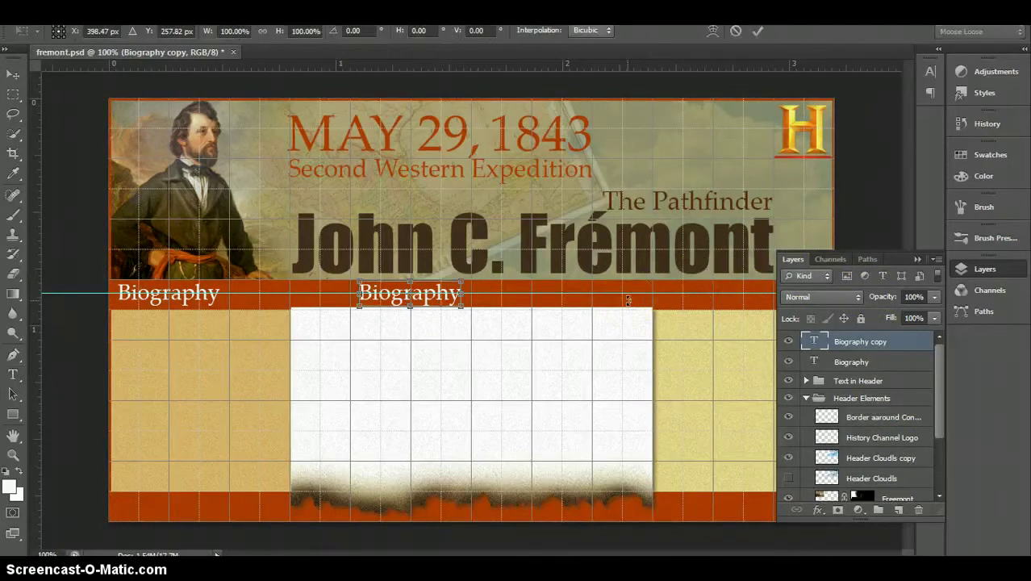
pyautogui.press('Right')
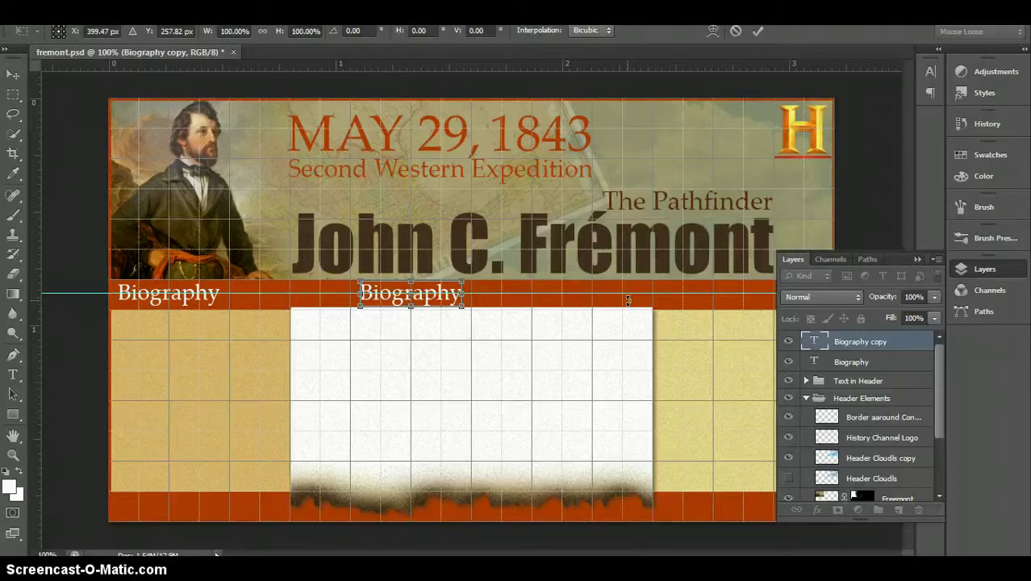
pyautogui.click(757, 34)
pyautogui.press('t')
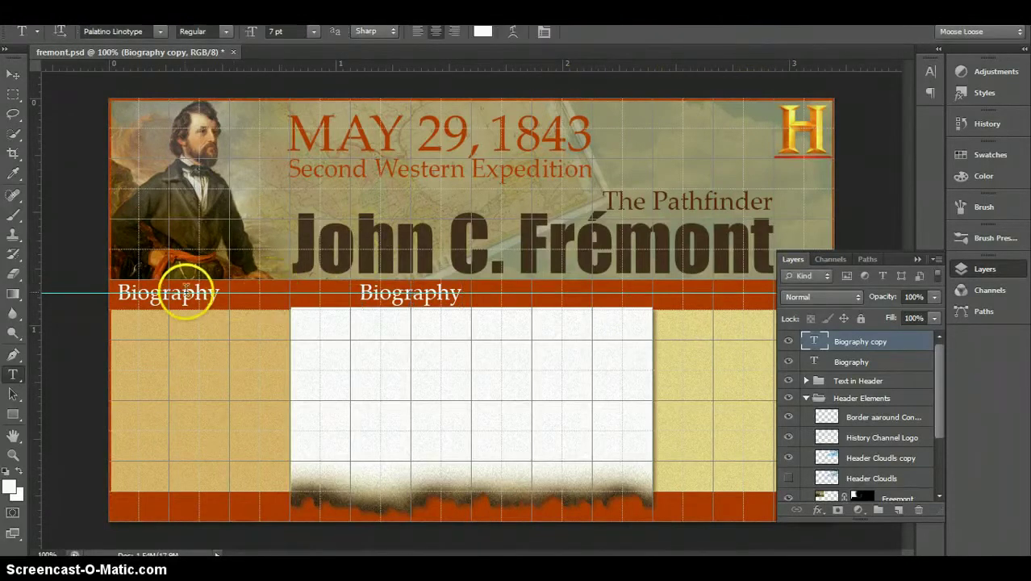
# Replace the original Biography text at the start of the orange band with Home.
pyautogui.doubleClick(185, 296)
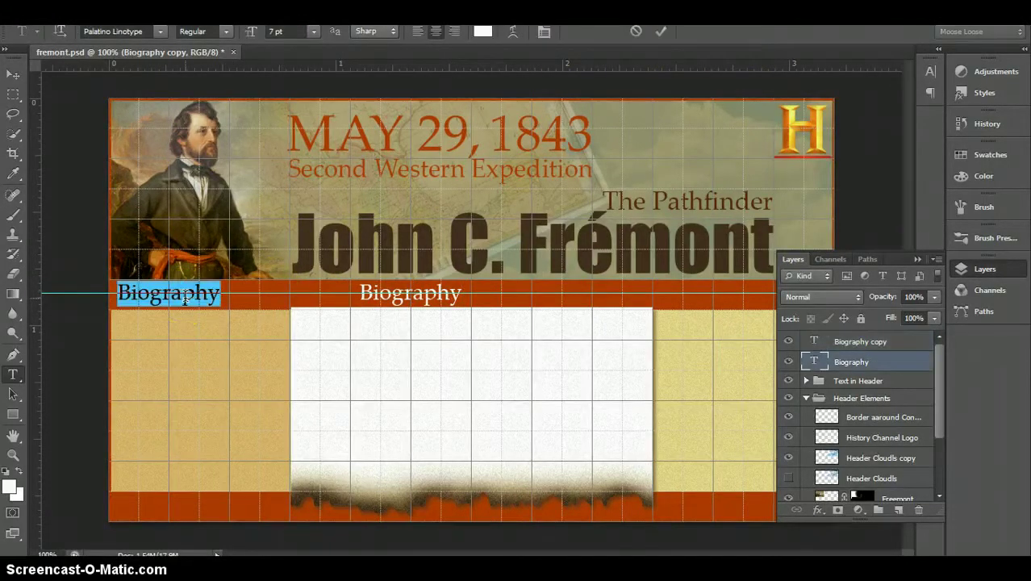
pyautogui.doubleClick(208, 295)
pyautogui.write('Hom')
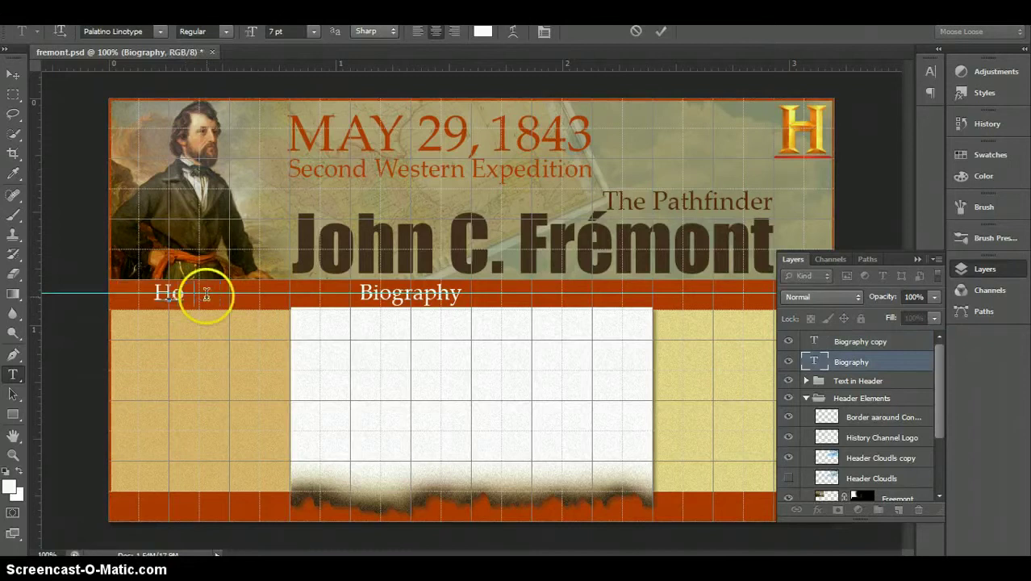
pyautogui.write('e')
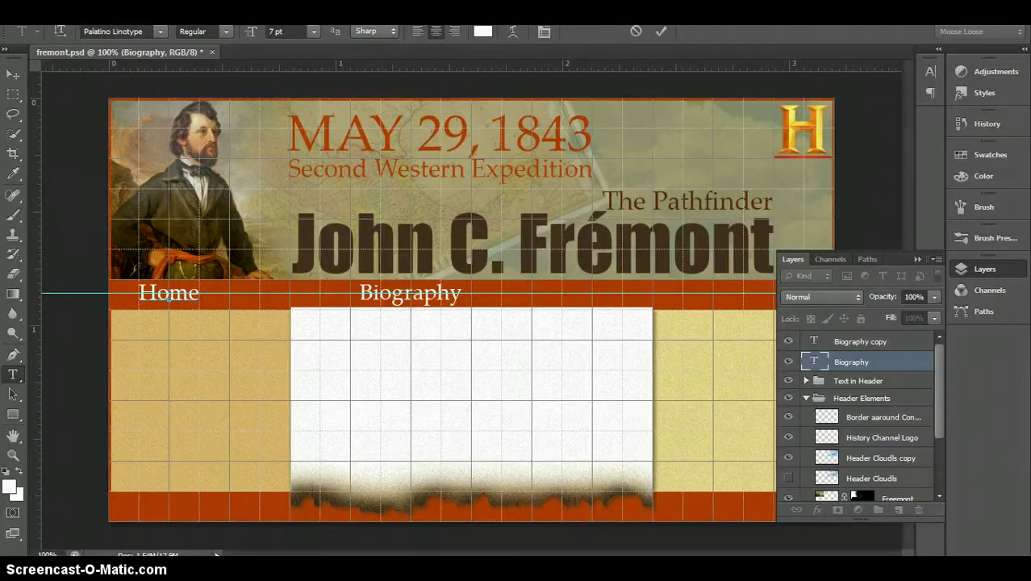
pyautogui.click(661, 30)
pyautogui.click(332, 301)
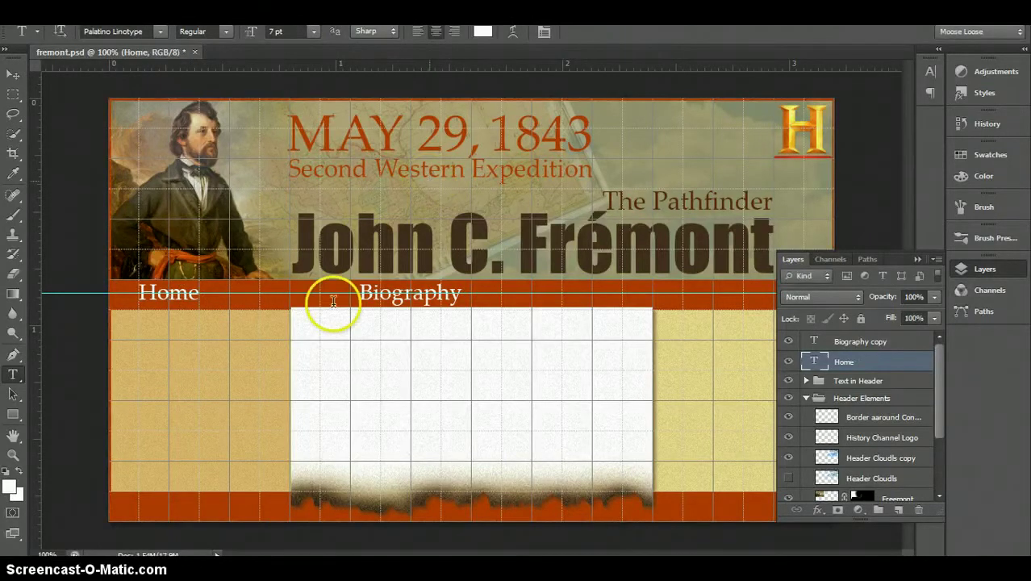
# Check the Home text's centre position against the grid line with Free Transform.
pyautogui.click(894, 370)
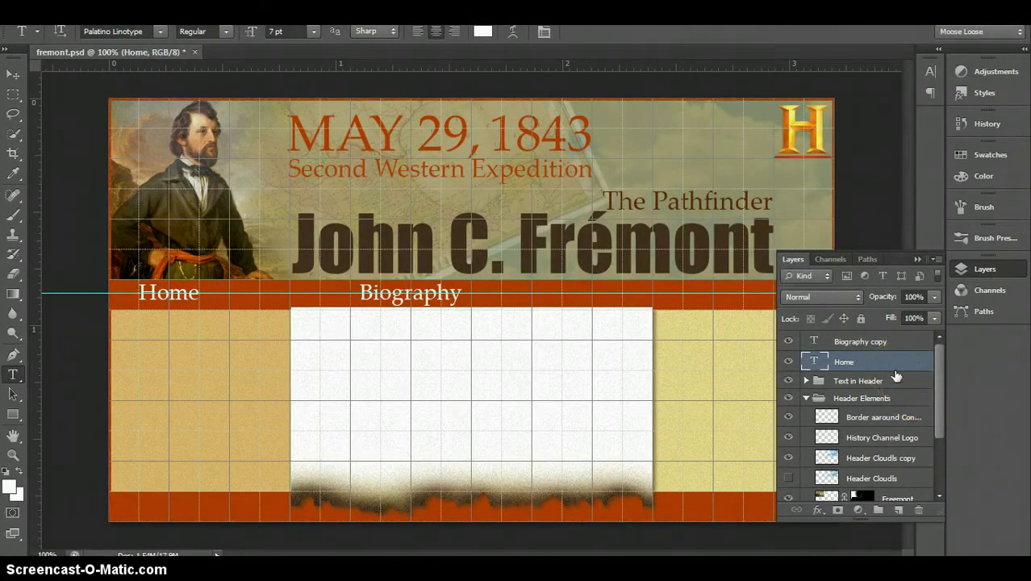
pyautogui.hotkey('ctrl', 't')
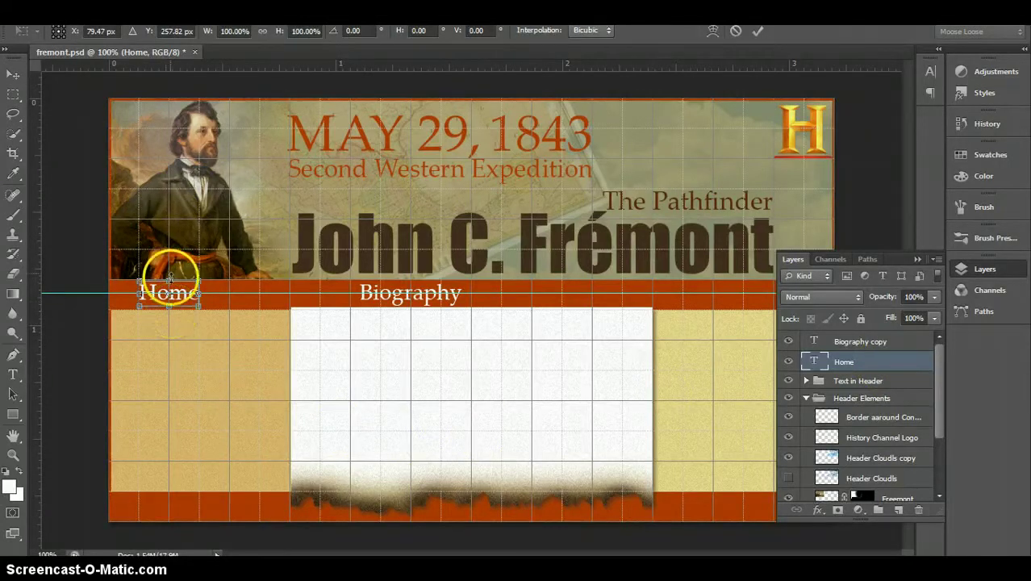
pyautogui.click(757, 34)
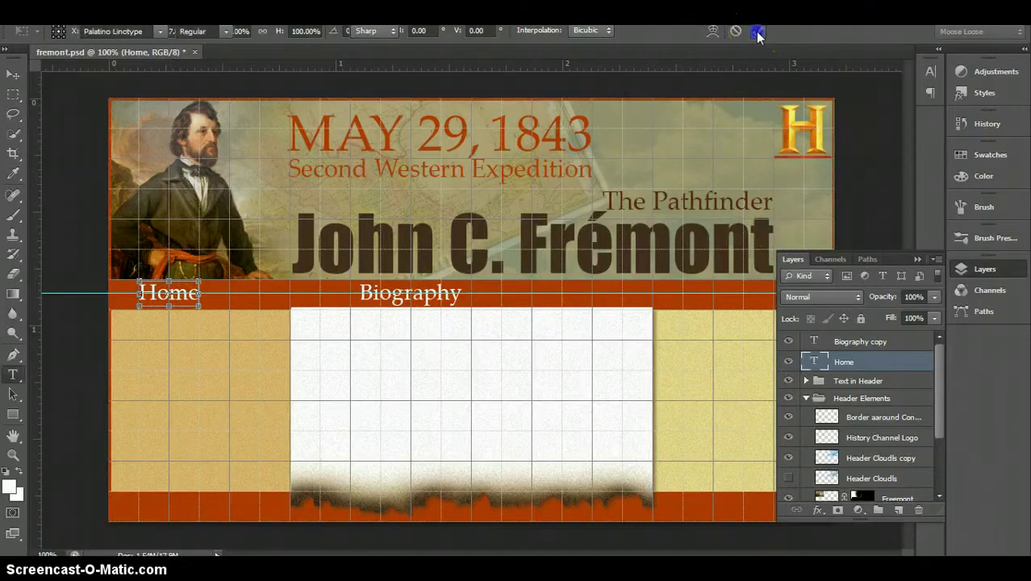
# Duplicate the Home text layer and place the copy between Home and Biography at about X 236 px.
pyautogui.click(882, 342)
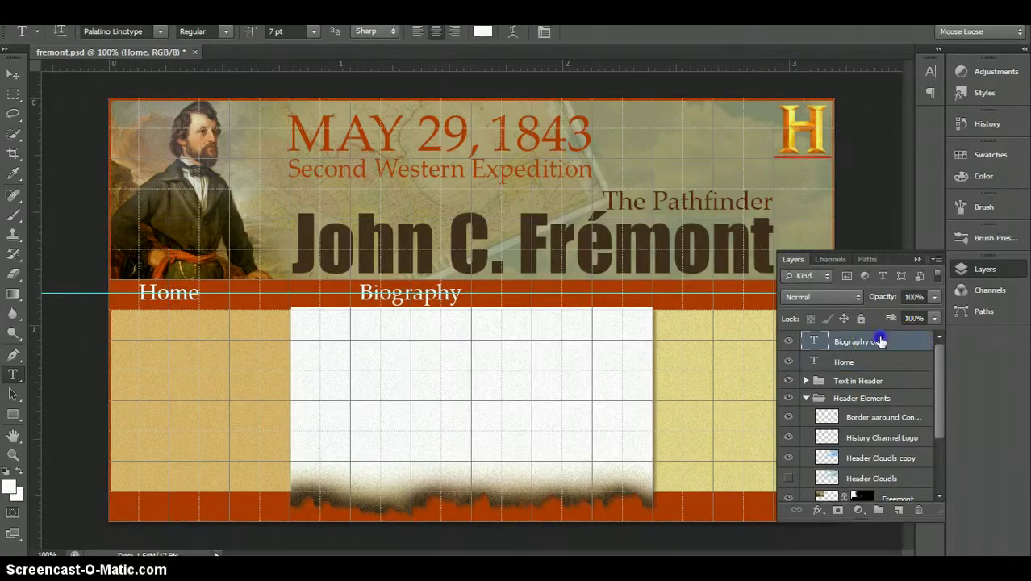
pyautogui.moveTo(859, 360); pyautogui.dragTo(899, 510)
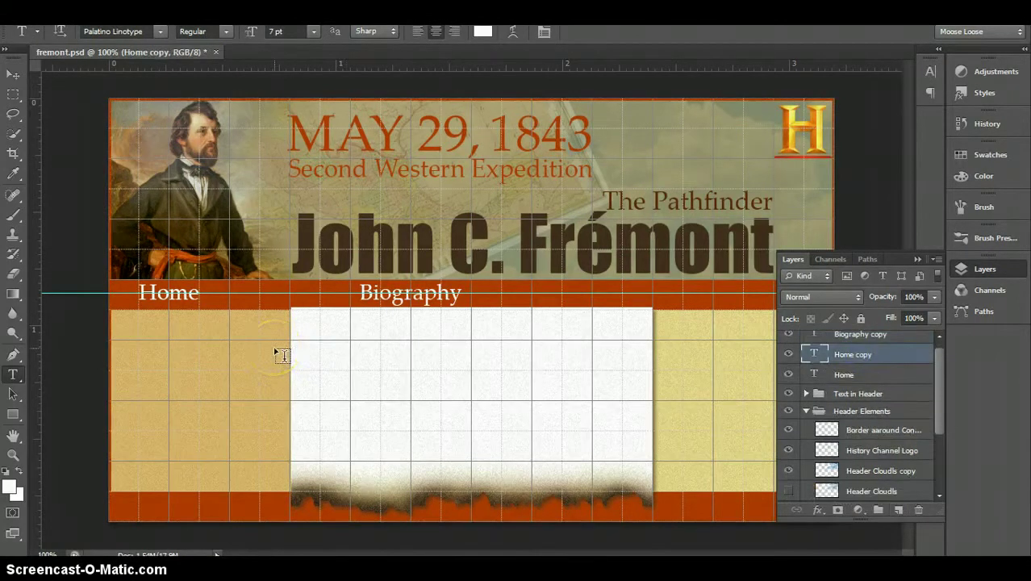
pyautogui.moveTo(193, 298); pyautogui.dragTo(302, 294)
pyautogui.click(394, 345)
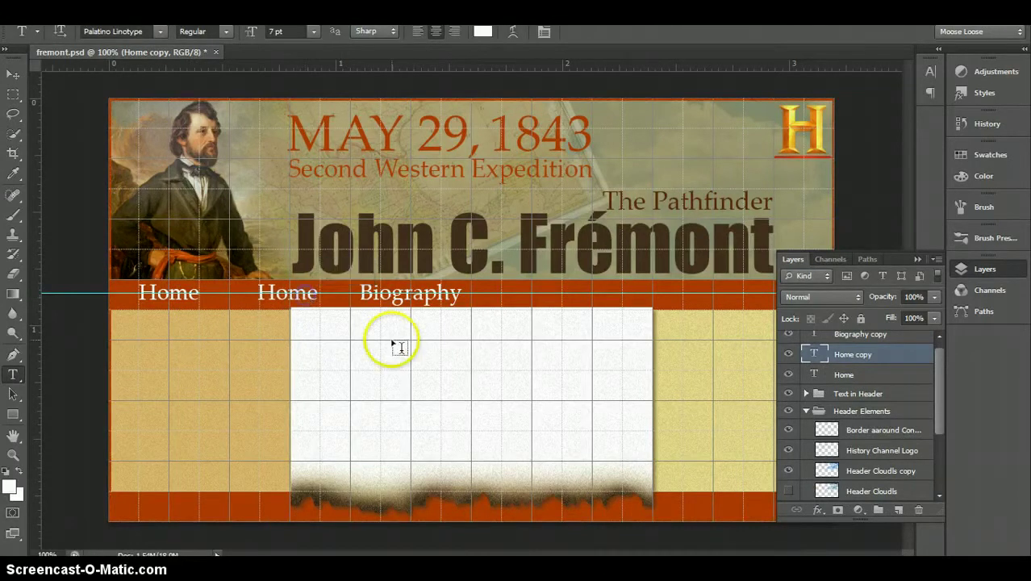
# Replace the text of the Home copy between Home and Biography with History.
pyautogui.doubleClick(297, 294)
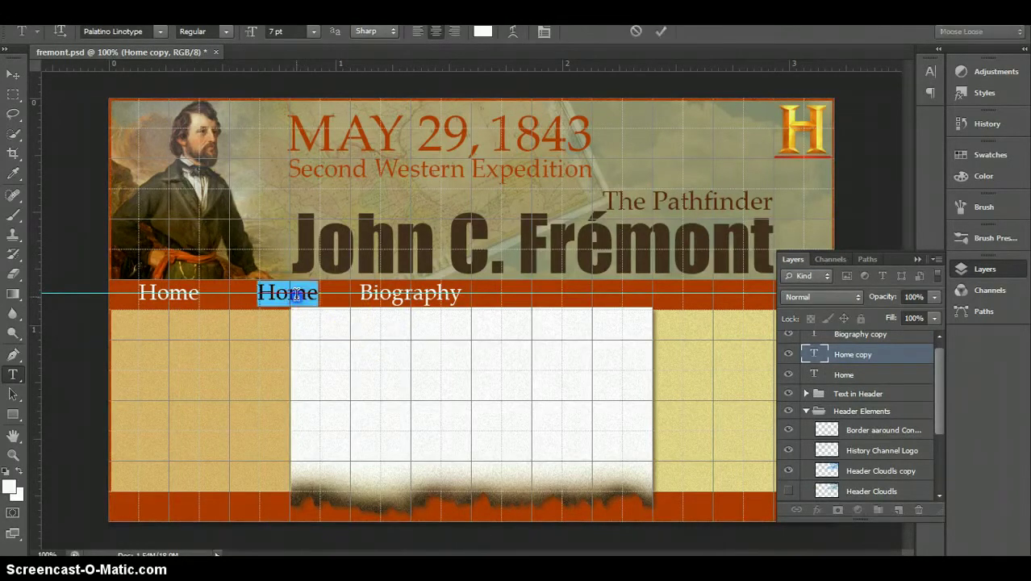
pyautogui.write('Histor')
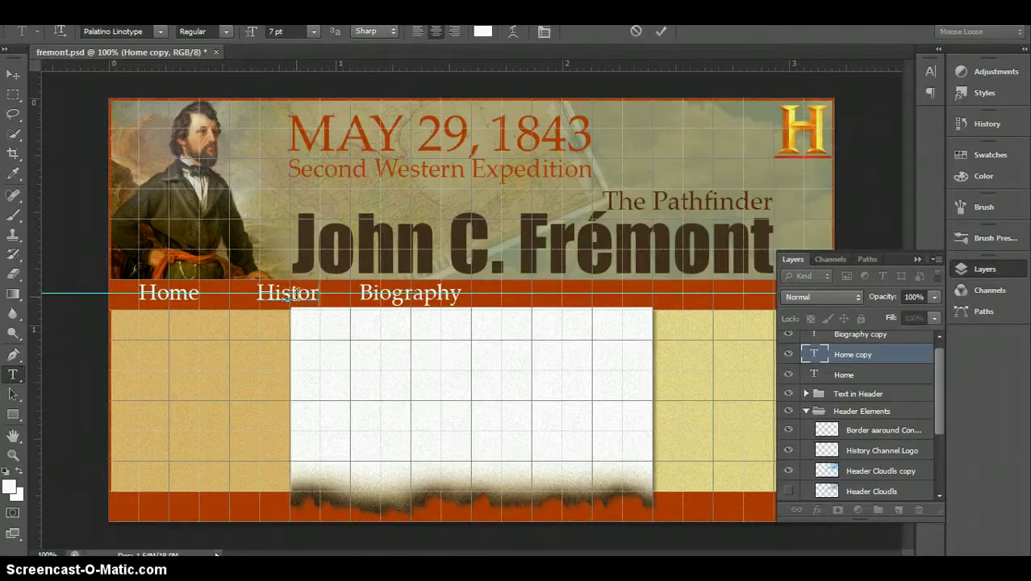
pyautogui.write('y')
pyautogui.click(654, 98)
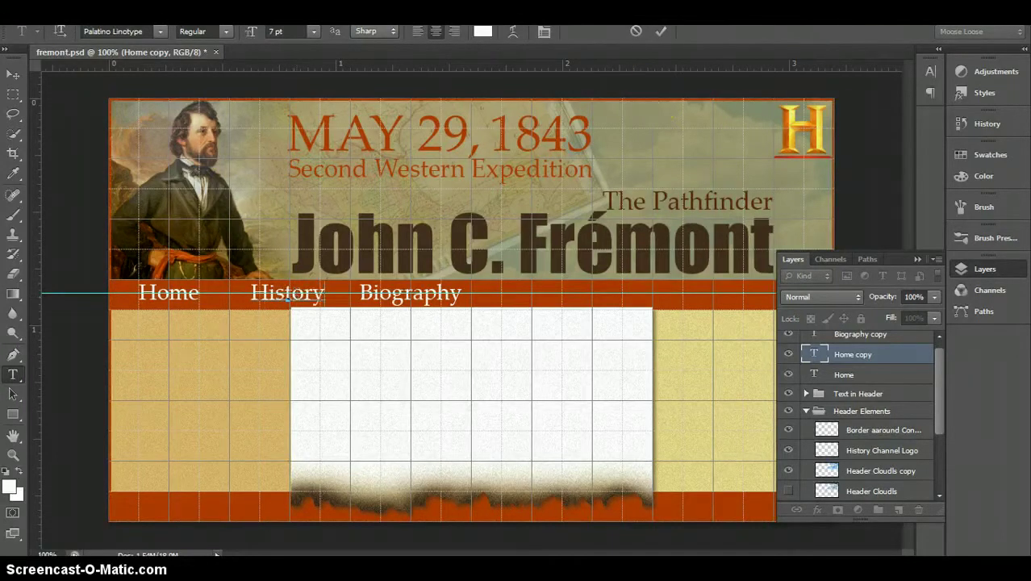
pyautogui.click(661, 31)
# Nudge the History text right to X 239.47 px and preview the layout briefly without the grid and guides.
pyautogui.hotkey('ctrl', 't')
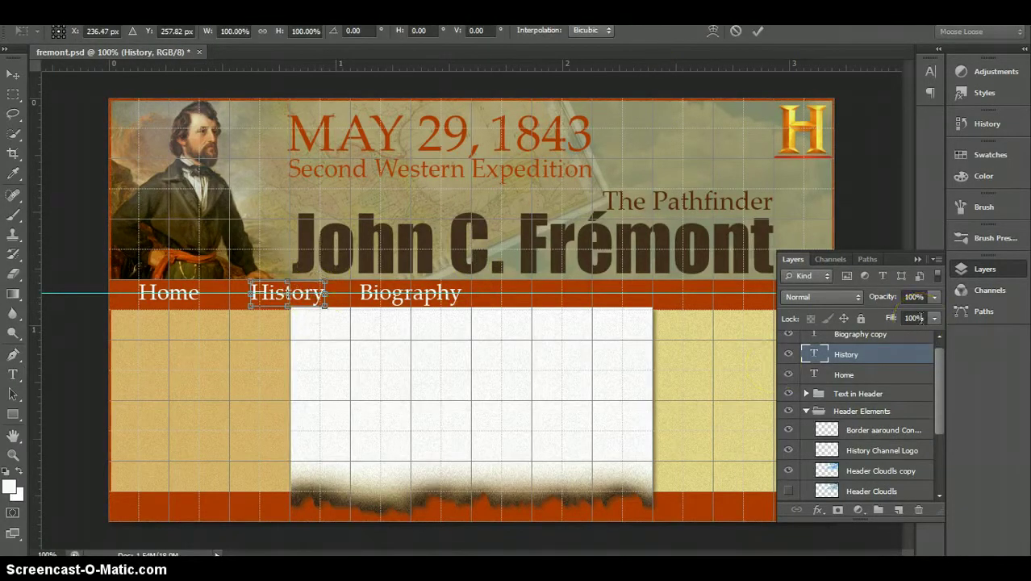
pyautogui.press('Right')
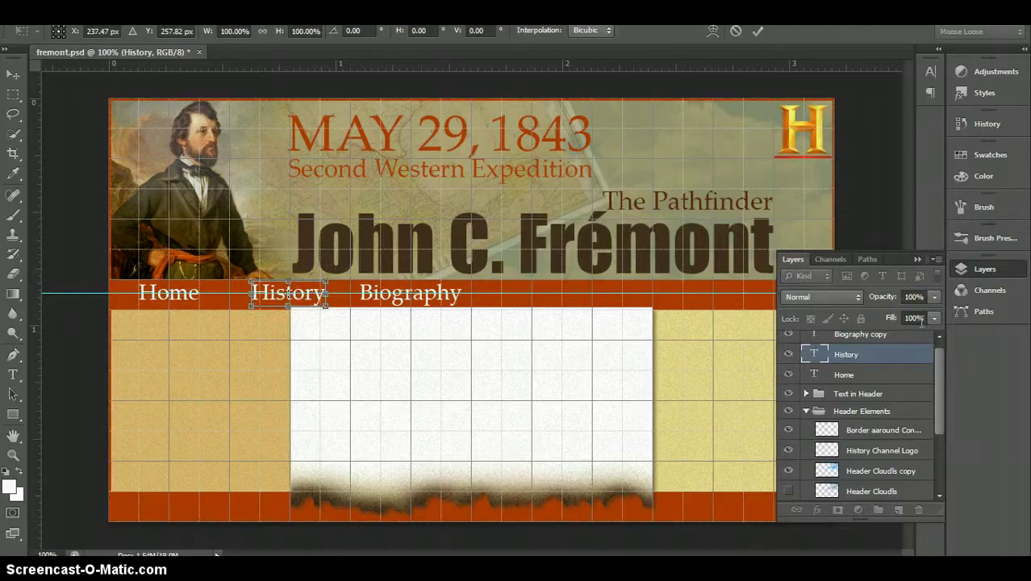
pyautogui.press('Right')
pyautogui.press('Right')
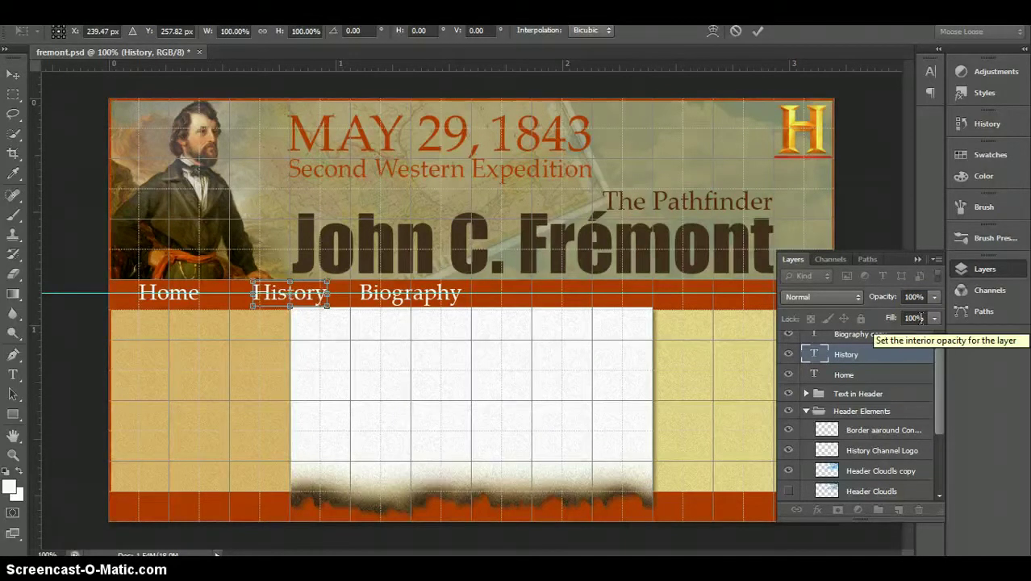
pyautogui.click(758, 33)
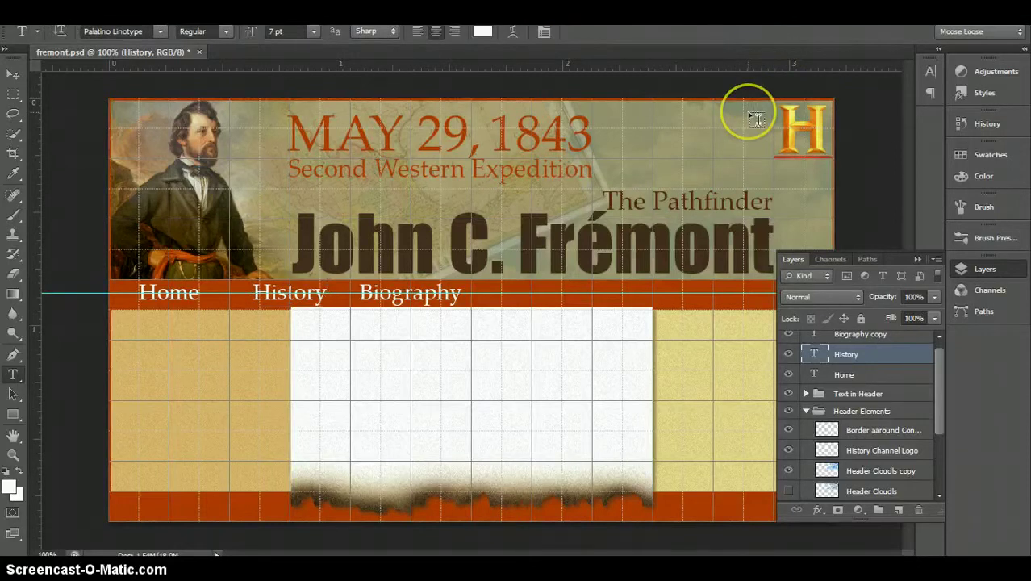
pyautogui.hotkey('ctrl', 'h')
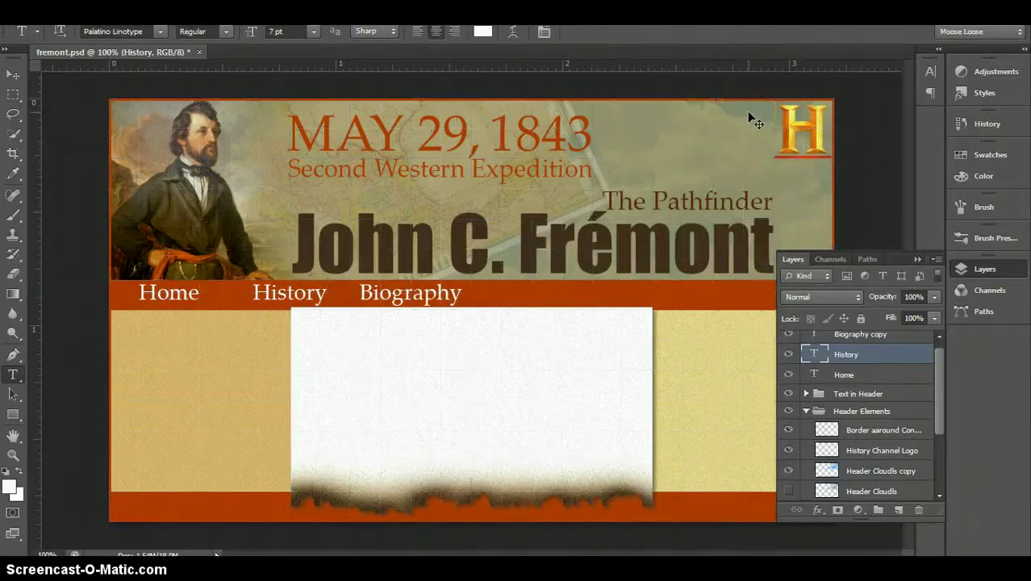
pyautogui.hotkey('ctrl', 'h')
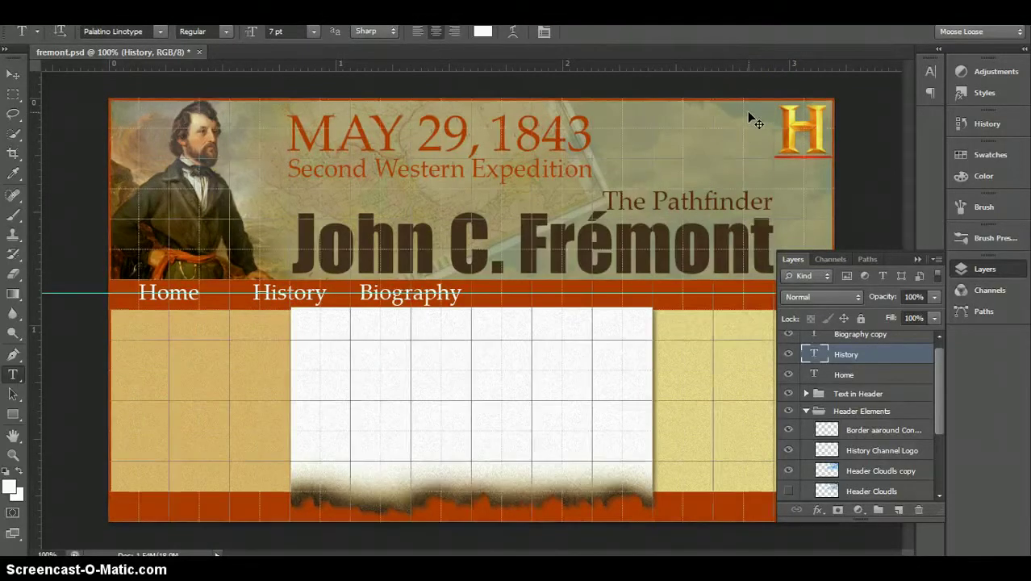
# Duplicate the History text layer and position the copy in the orange band after Biography at X 560.47 px.
pyautogui.click(890, 356)
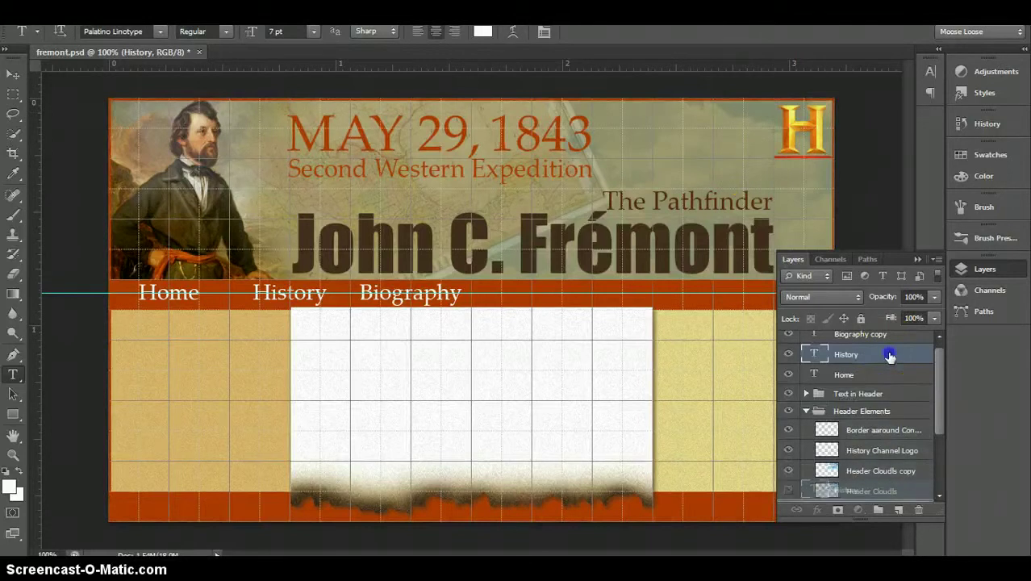
pyautogui.moveTo(889, 356); pyautogui.dragTo(890, 356)
pyautogui.moveTo(901, 513); pyautogui.dragTo(901, 513)
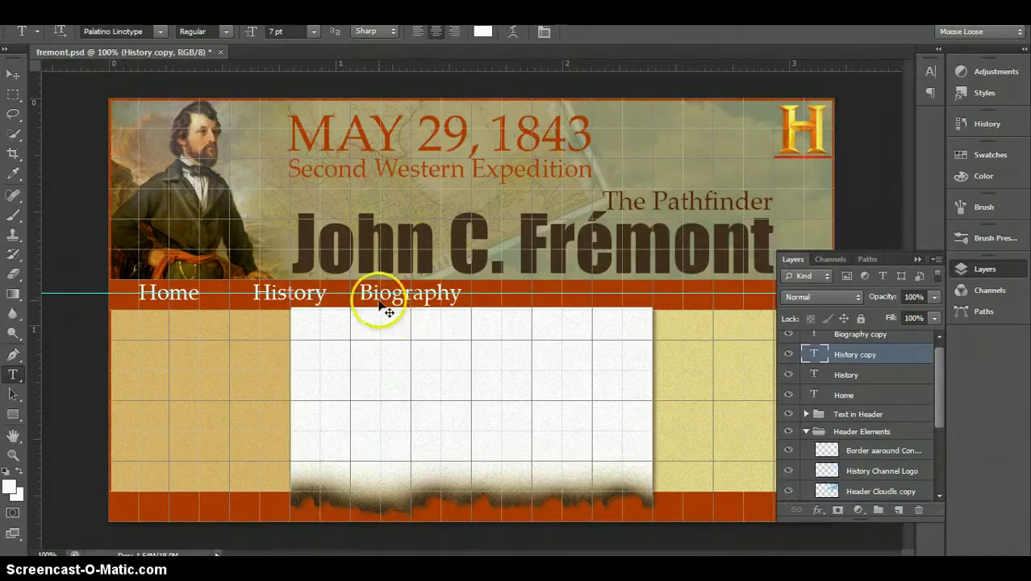
pyautogui.moveTo(379, 302); pyautogui.dragTo(621, 305)
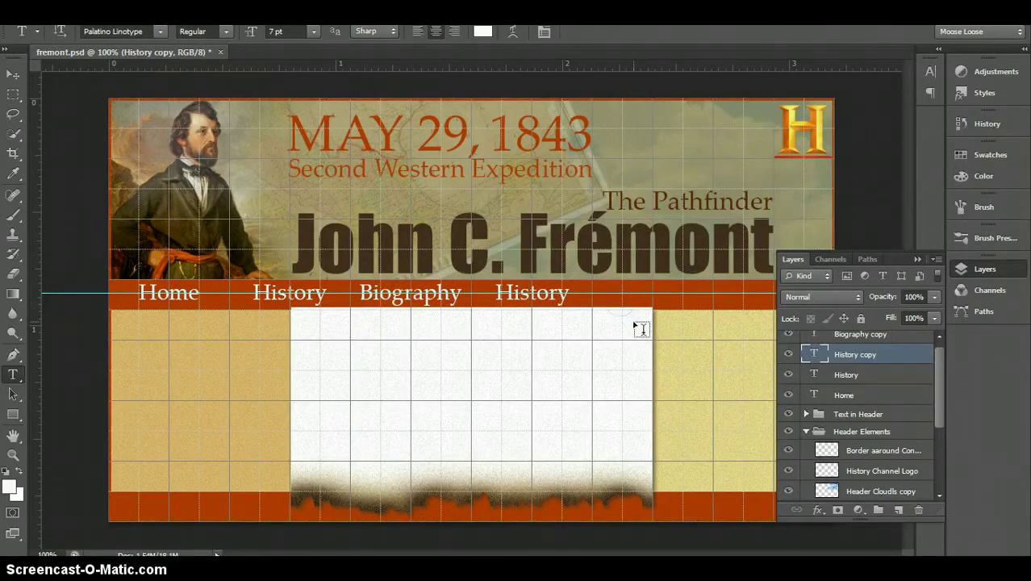
pyautogui.hotkey('ctrl', 't')
pyautogui.click(645, 310)
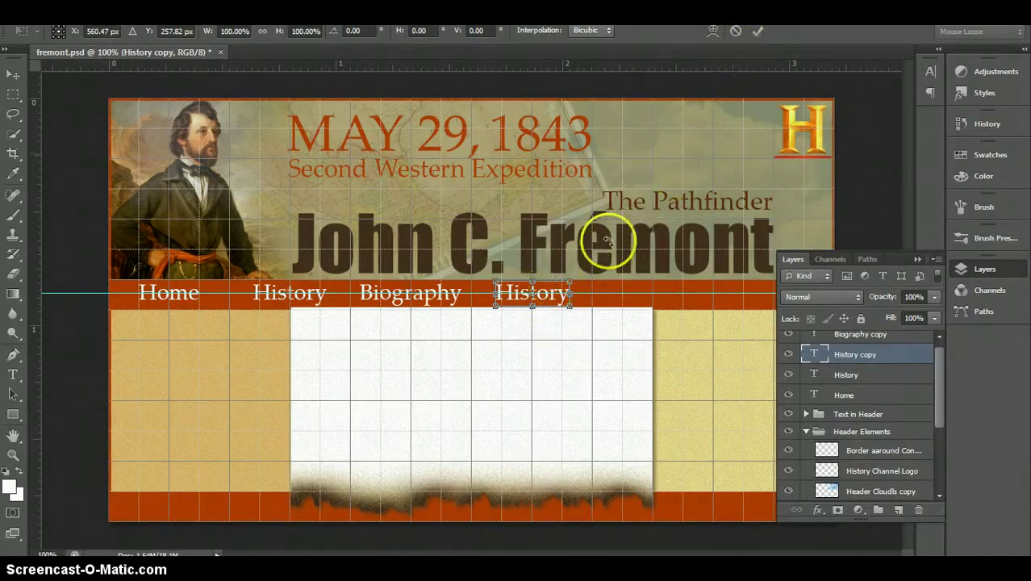
pyautogui.click(758, 31)
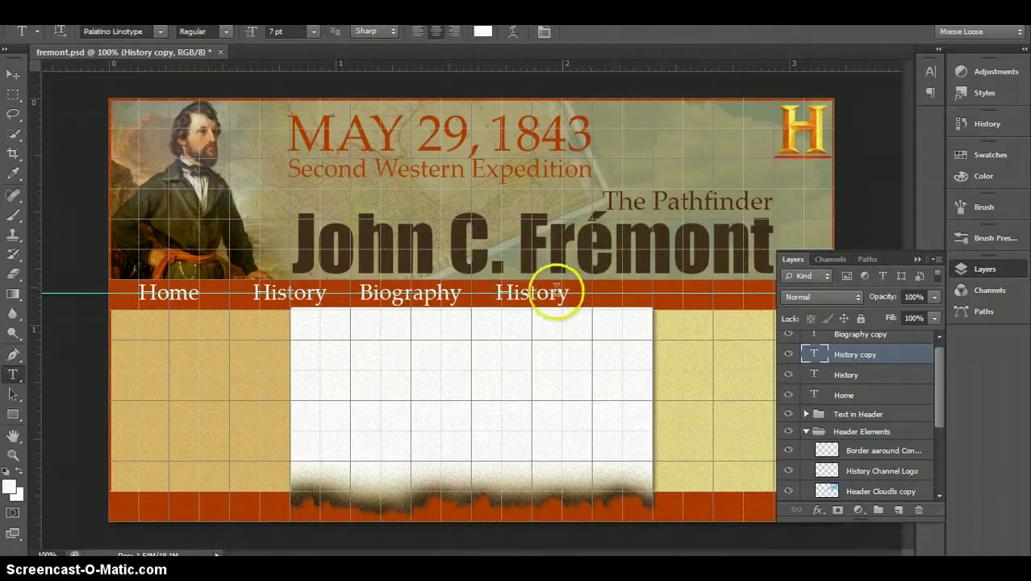
# Replace the text of the History copy after Biography with Gallery.
pyautogui.doubleClick(546, 295)
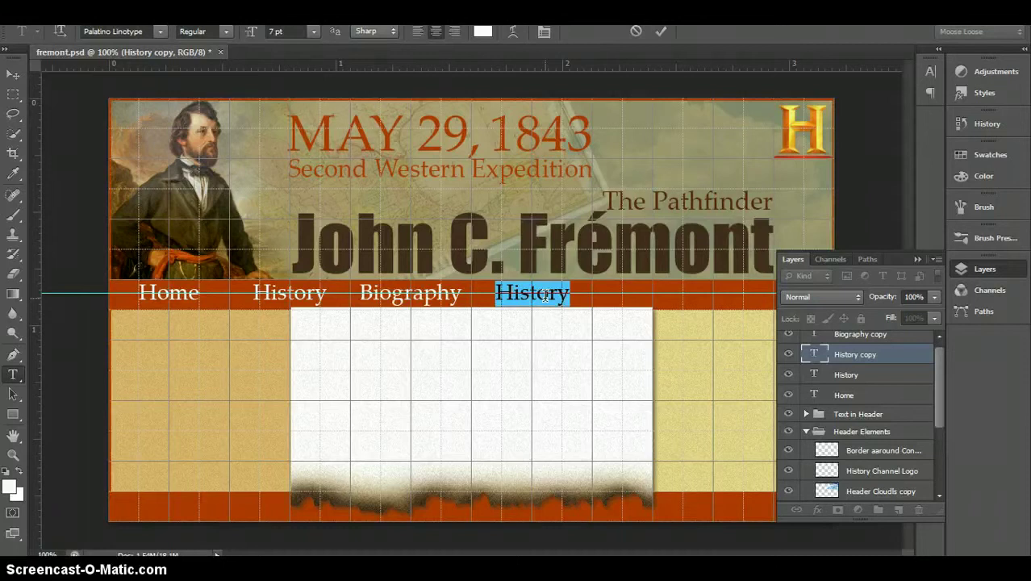
pyautogui.write('Gallery')
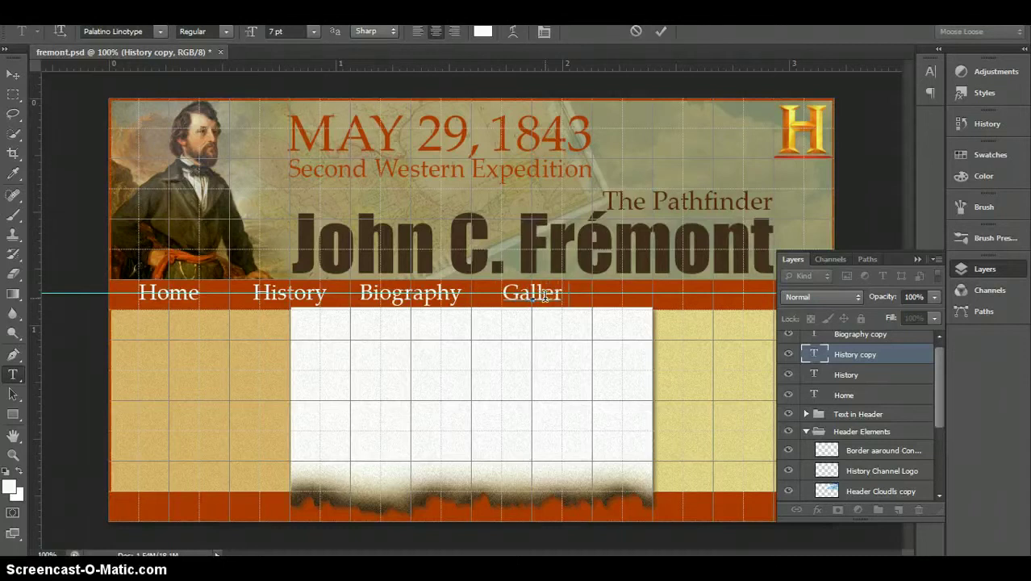
pyautogui.click(662, 30)
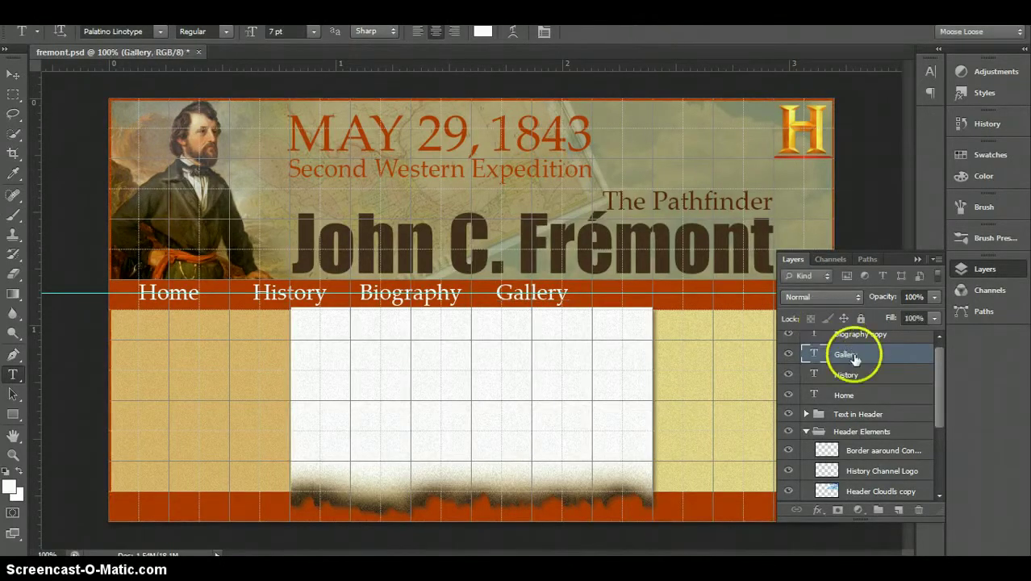
# Duplicate the Gallery text layer and position the copy after Gallery in the orange bar at X 717.47 px.
pyautogui.moveTo(852, 356)
pyautogui.mouseDown()
pyautogui.moveTo(867, 436)
pyautogui.moveTo(899, 509)
pyautogui.mouseUp()
pyautogui.click(615, 376)
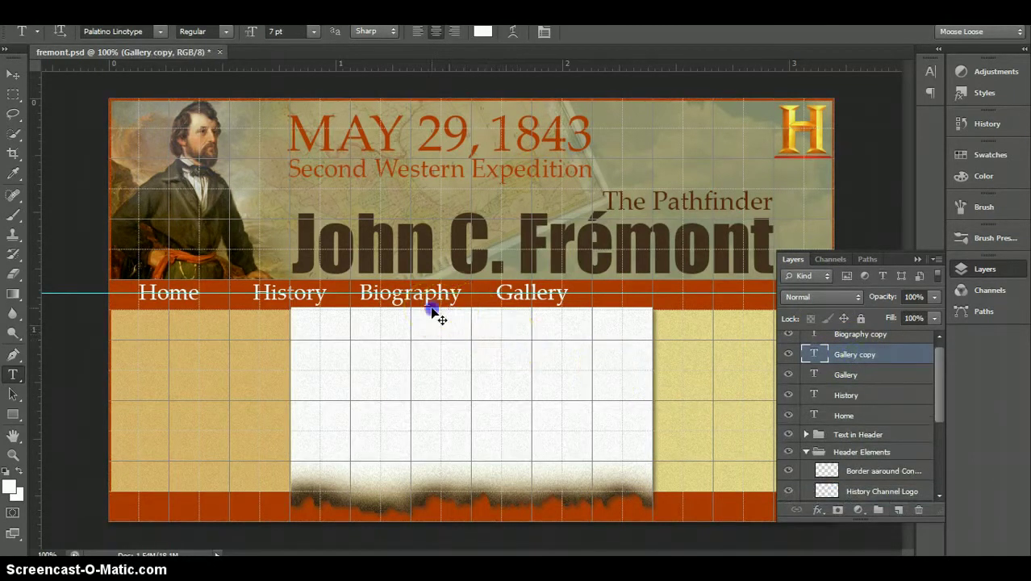
pyautogui.moveTo(437, 311); pyautogui.dragTo(555, 324)
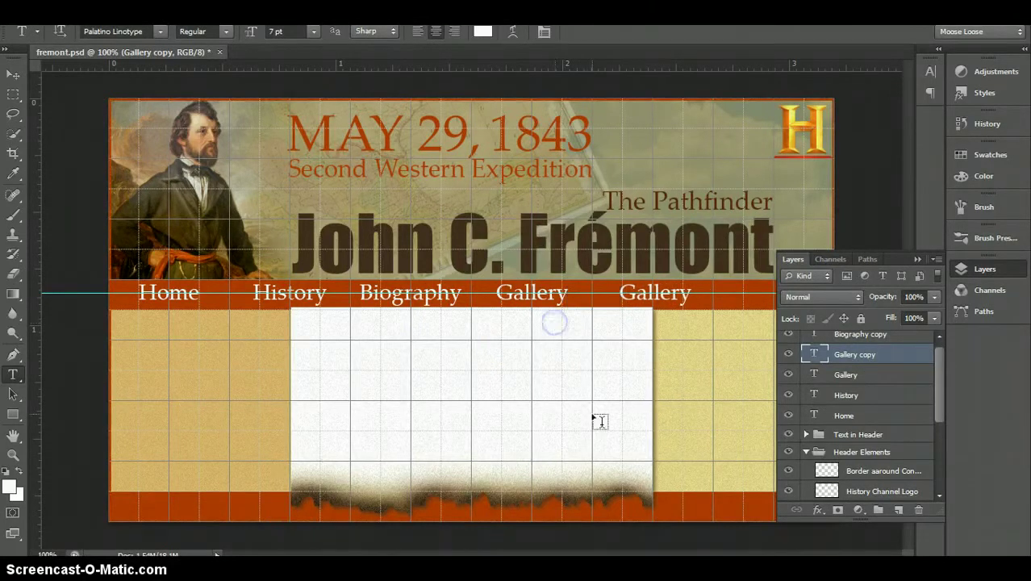
pyautogui.hotkey('ctrl', 't')
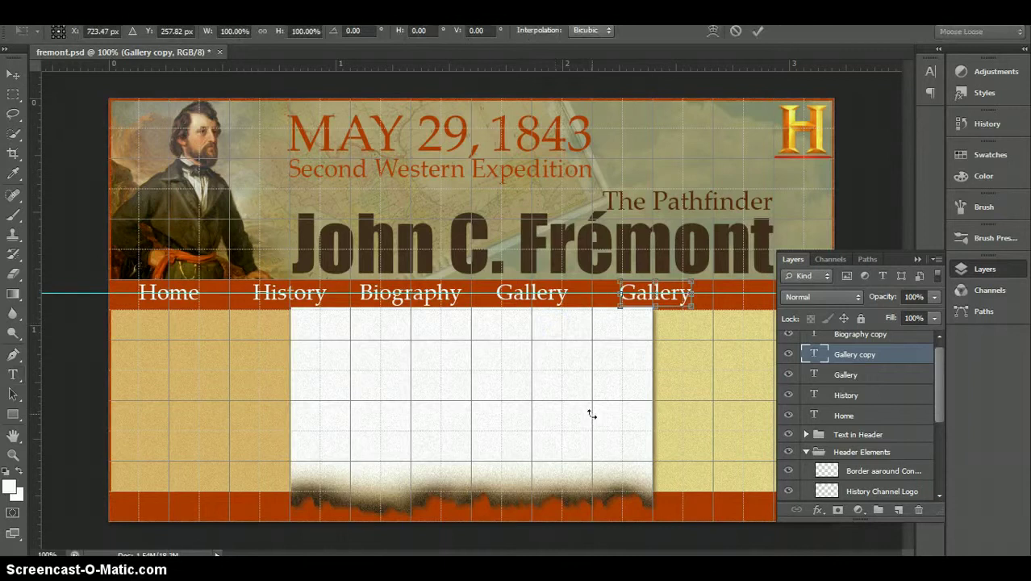
pyautogui.press('Left')
pyautogui.press('Left')
pyautogui.press('Left')
pyautogui.press('Left')
pyautogui.press('Left')
pyautogui.press('Left')
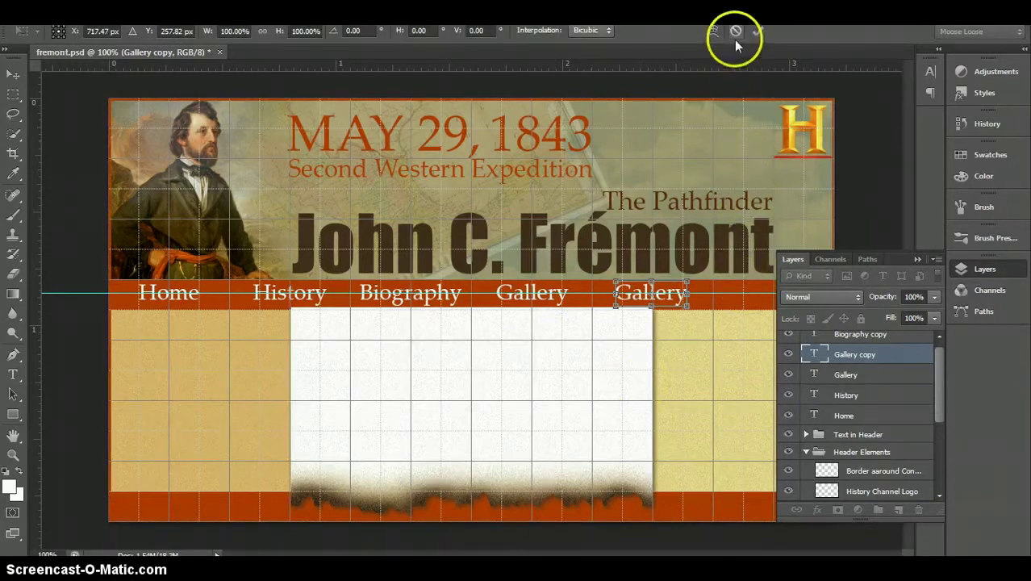
pyautogui.click(760, 33)
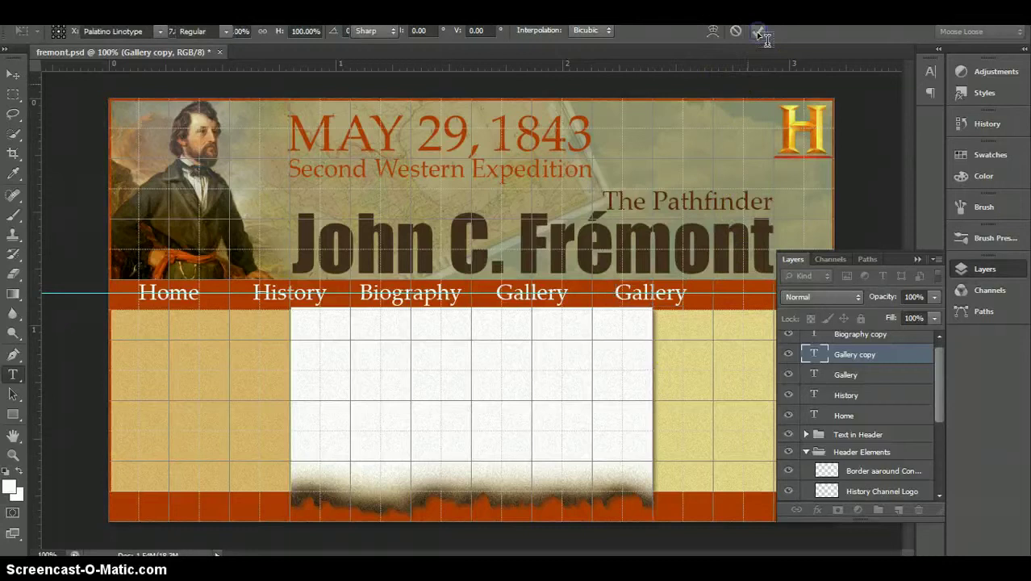
# Replace the text of the Gallery copy with Links.
pyautogui.press('t')
pyautogui.doubleClick(643, 292)
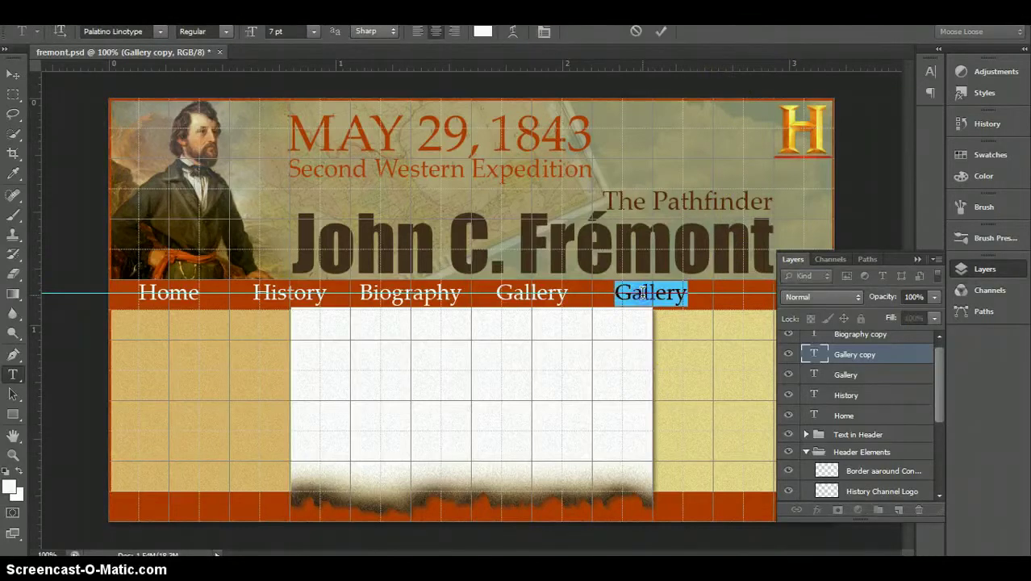
pyautogui.write('Links')
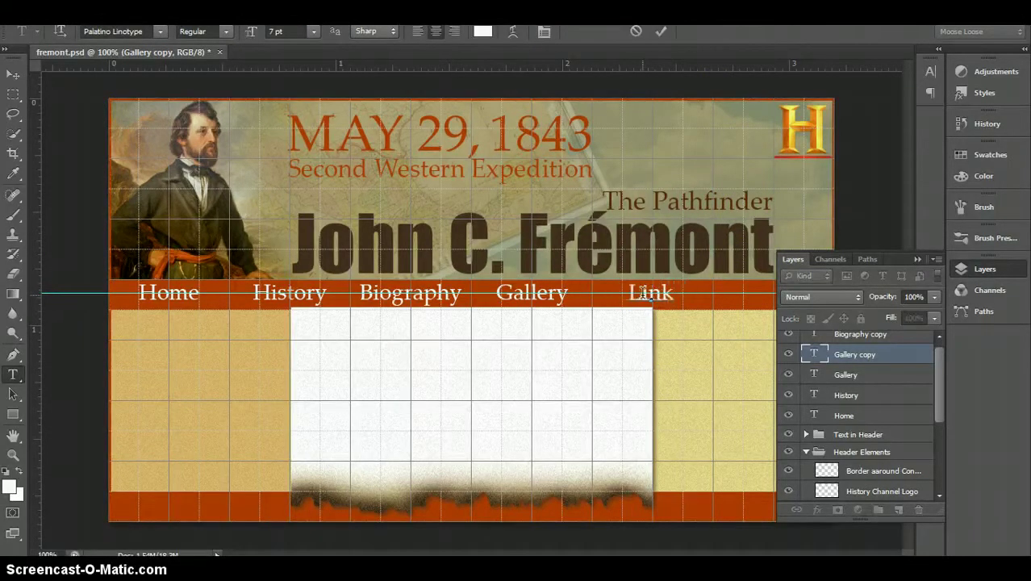
pyautogui.click(659, 34)
# Duplicate the Links text layer and place the copy after Links, near the end of the orange bar.
pyautogui.moveTo(897, 259); pyautogui.dragTo(906, 352)
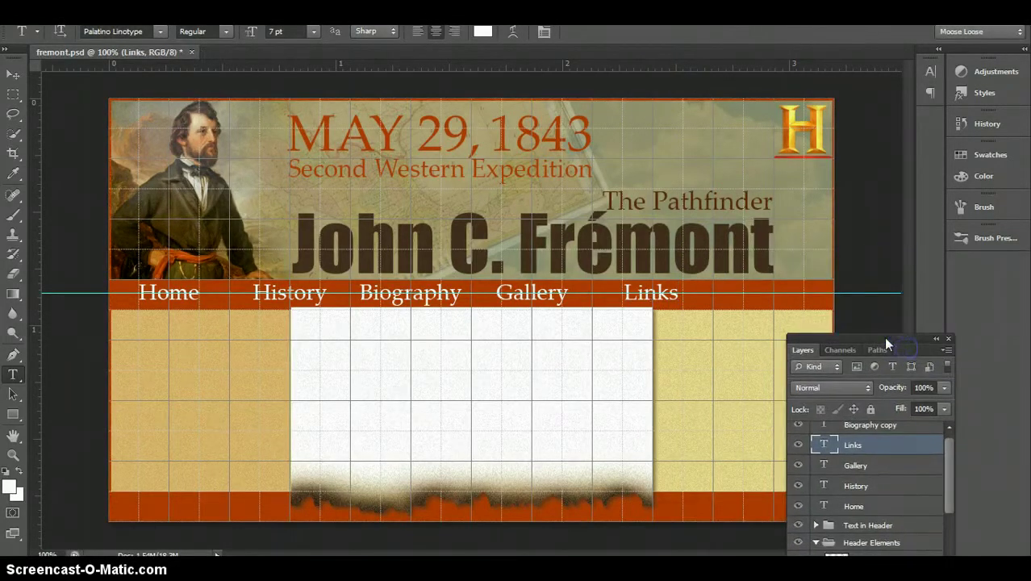
pyautogui.click(882, 447)
pyautogui.moveTo(870, 343); pyautogui.dragTo(929, 104)
pyautogui.click(935, 210)
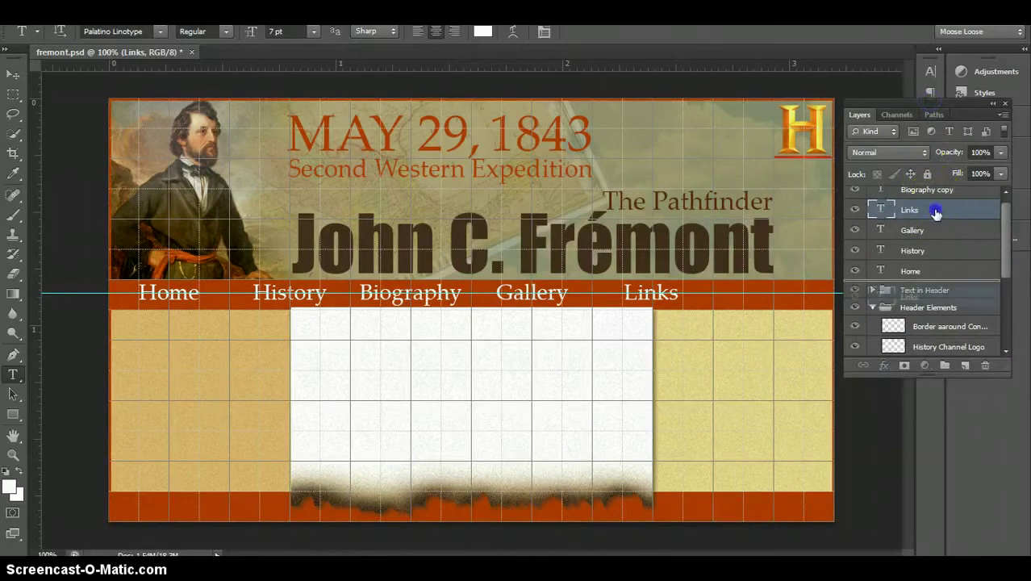
pyautogui.moveTo(936, 210); pyautogui.dragTo(965, 365)
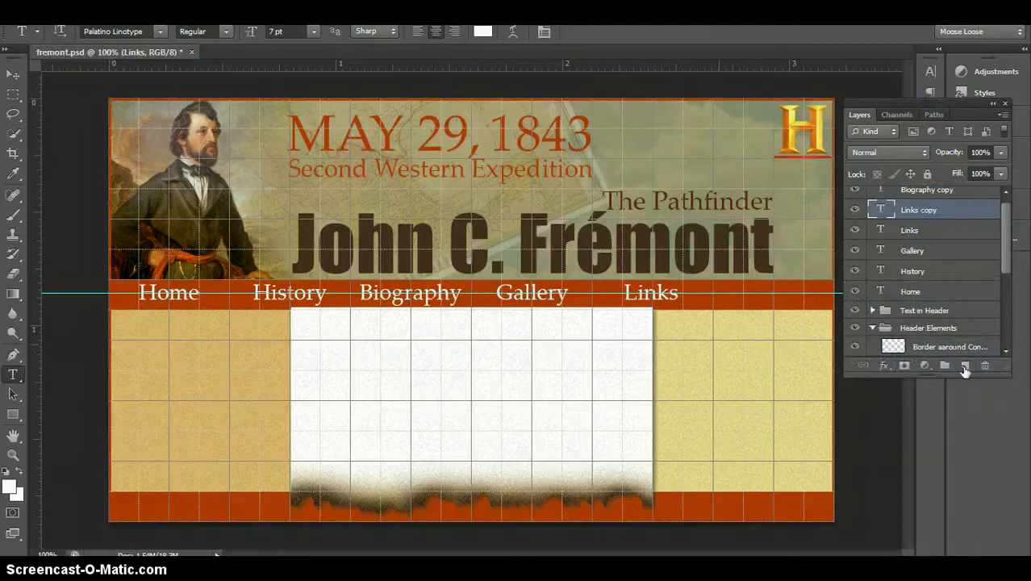
pyautogui.moveTo(669, 331); pyautogui.dragTo(790, 338)
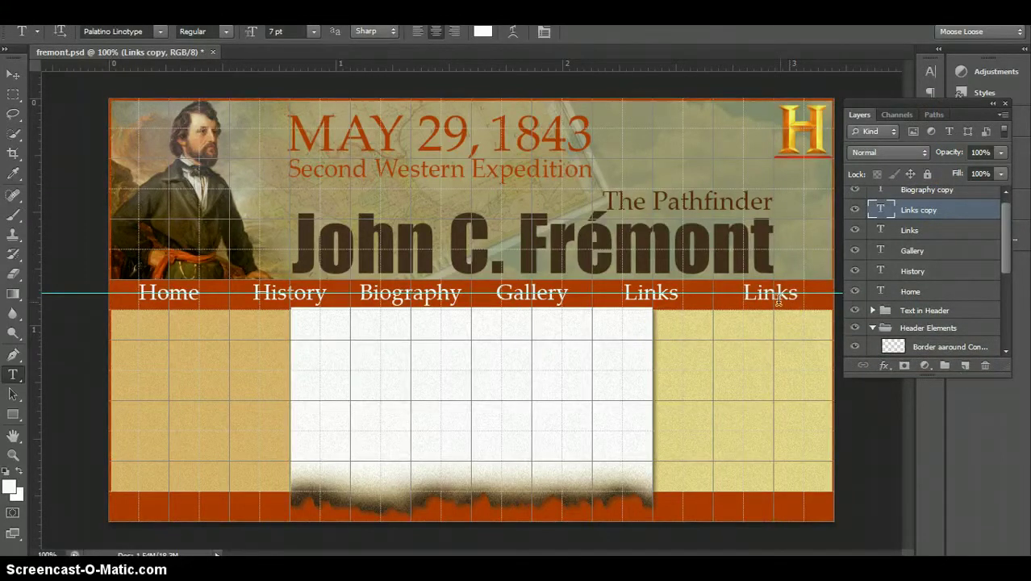
# Replace the text of the Links copy at the end of the orange bar with Contact.
pyautogui.doubleClick(776, 294)
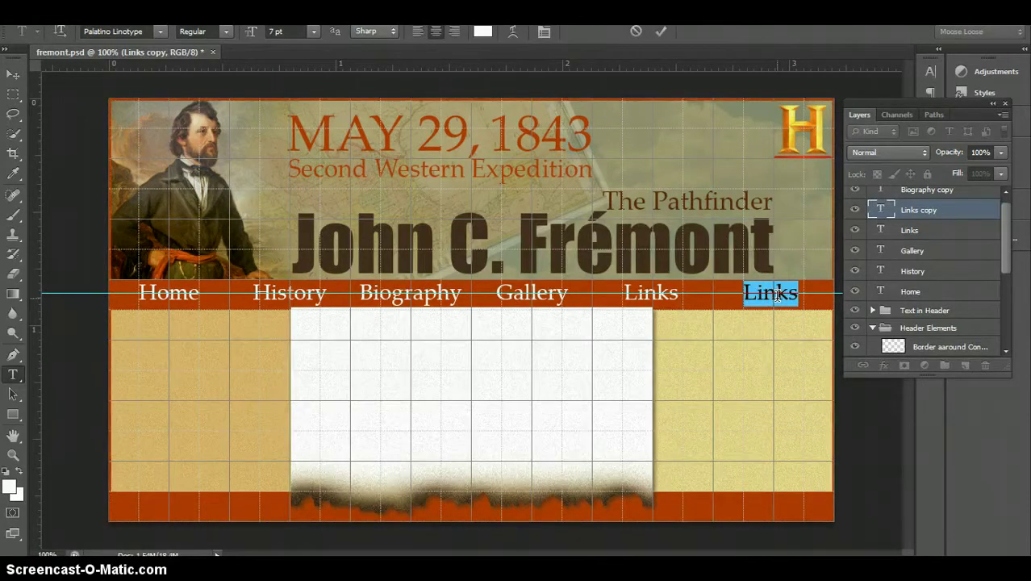
pyautogui.press('BackSpace')
pyautogui.write('Cont')
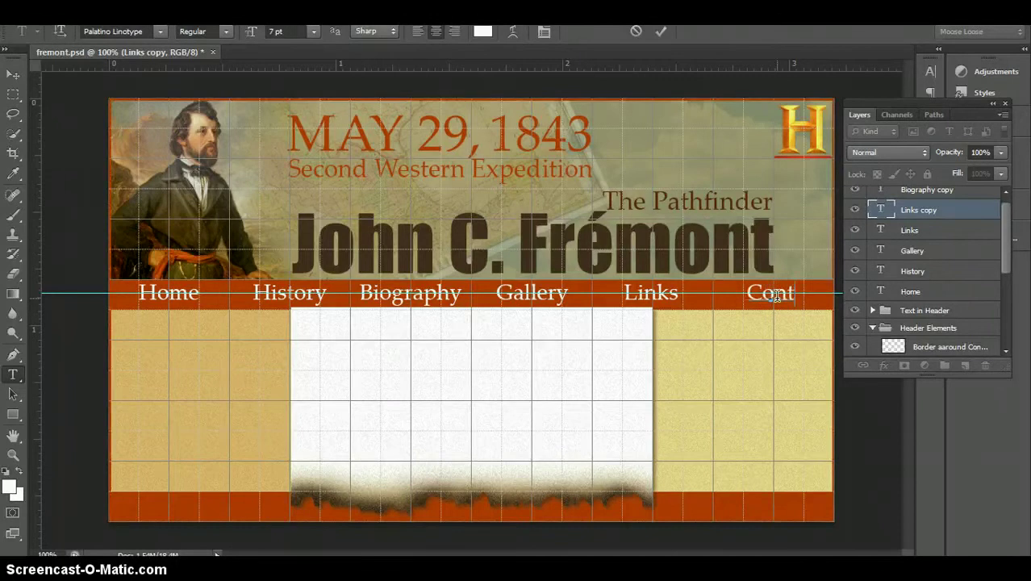
pyautogui.write('act')
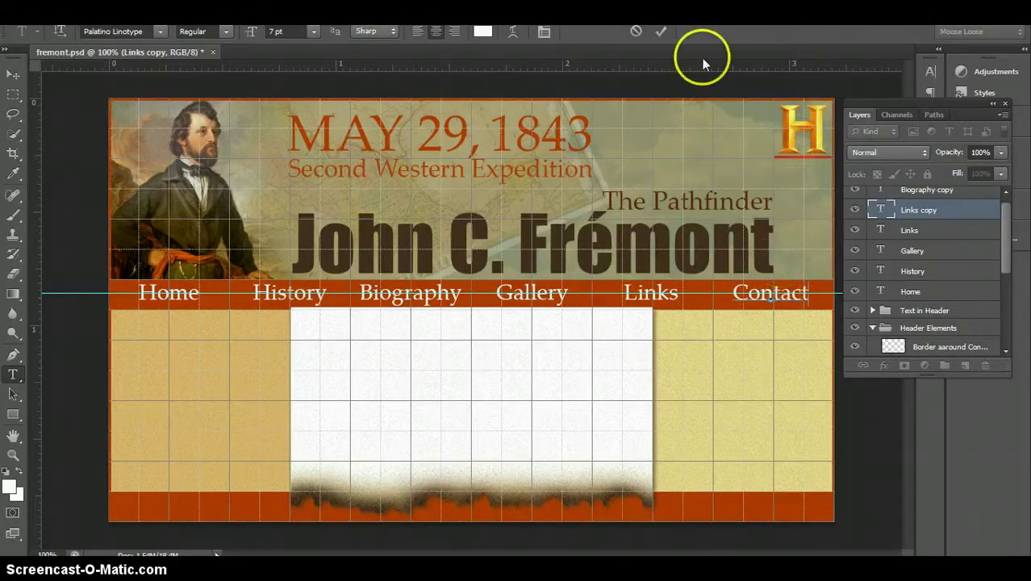
pyautogui.click(661, 31)
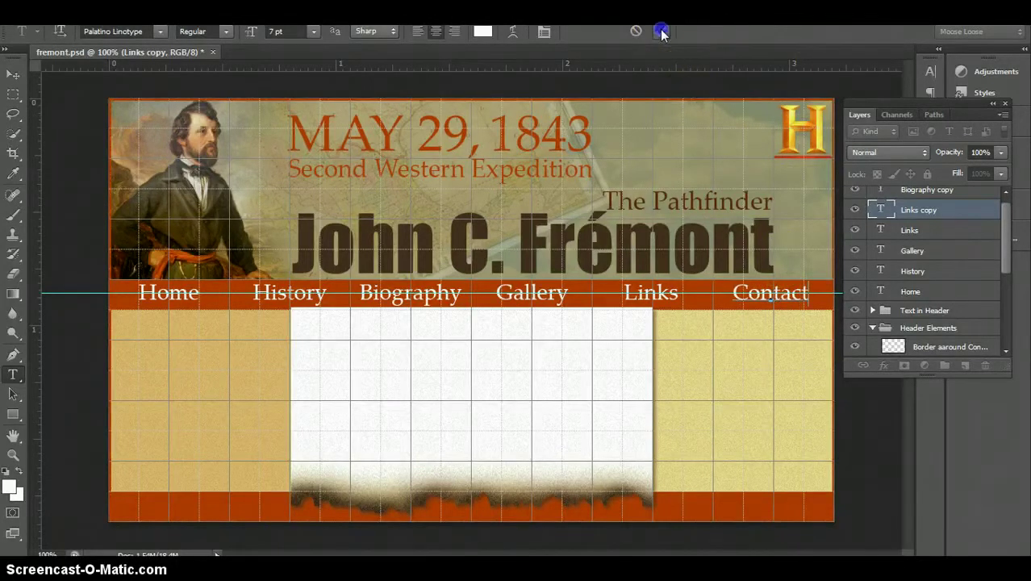
# Nudge the Contact text right to X 879.47 px.
pyautogui.click(917, 212)
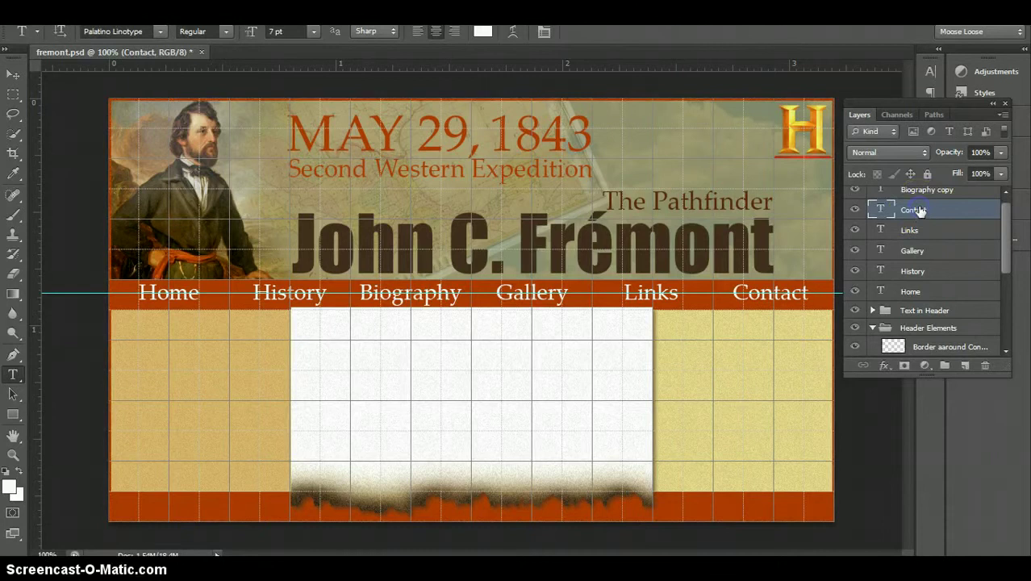
pyautogui.hotkey('ctrl', 't')
pyautogui.press('Right')
pyautogui.press('Right')
pyautogui.press('Right')
pyautogui.press('Right')
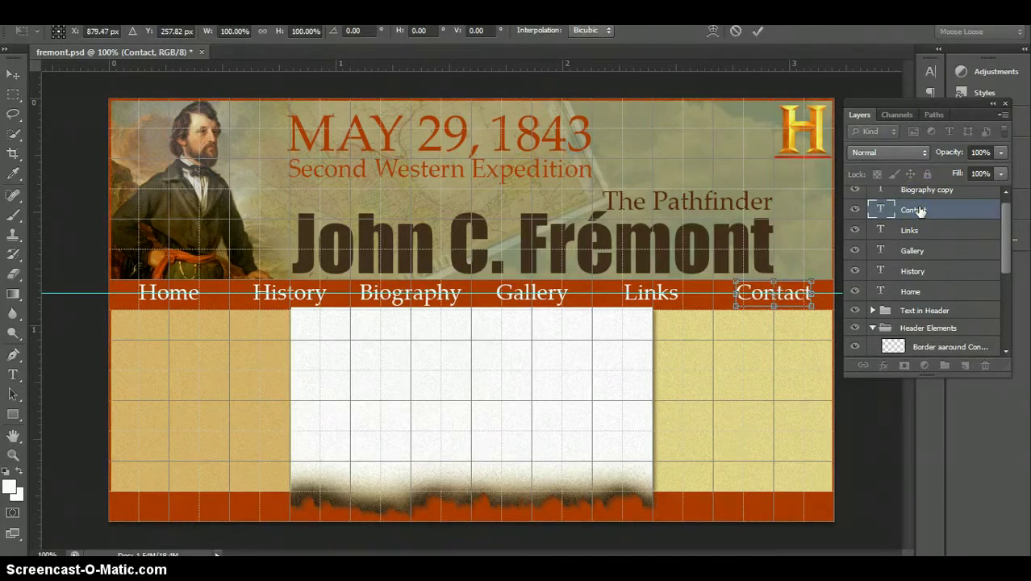
pyautogui.click(757, 32)
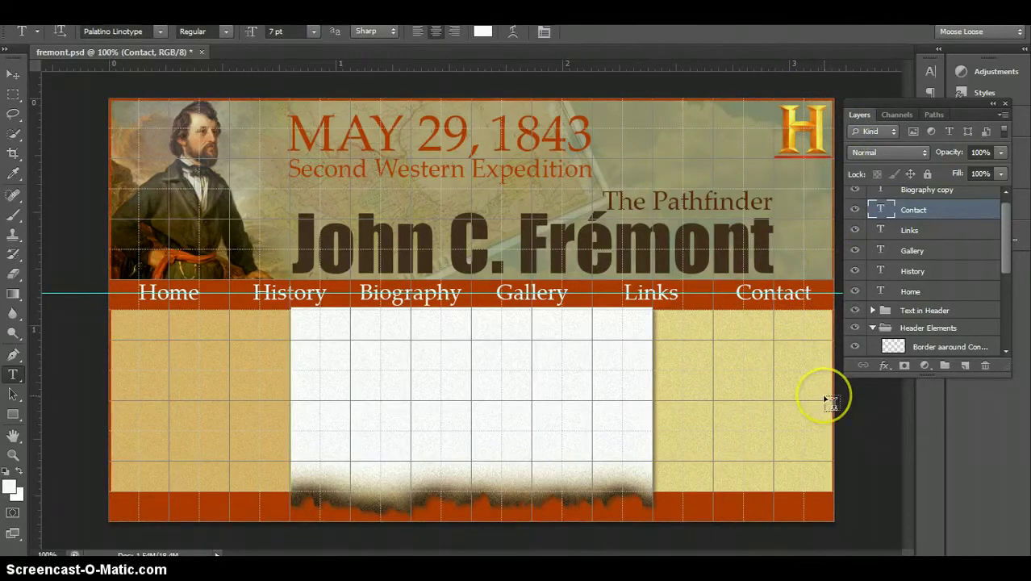
# Hide the grid and guides, comparing the navigation bar's spacing with and without the grid.
pyautogui.hotkey('ctrl', "'")
pyautogui.hotkey('ctrl', ';')
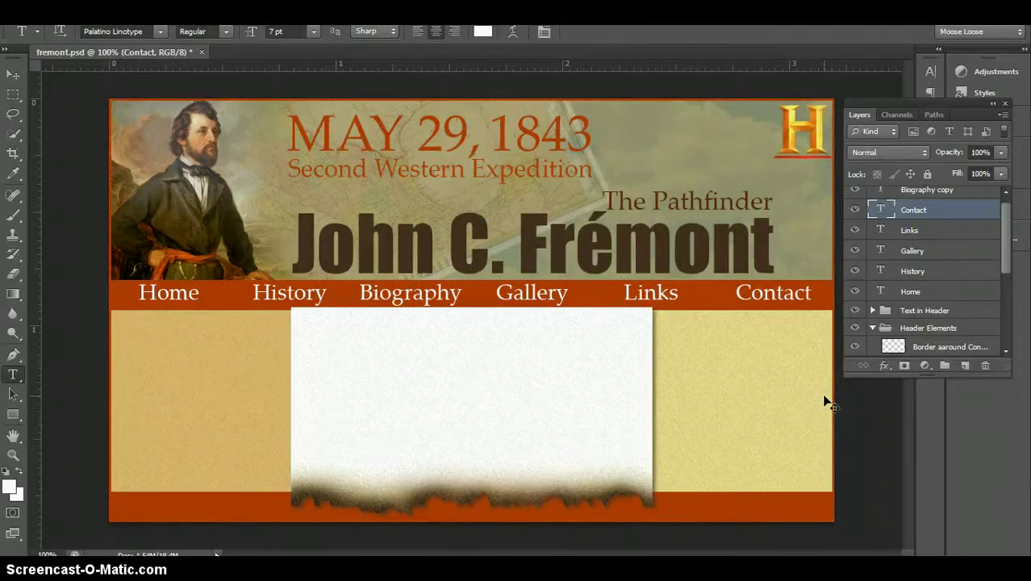
pyautogui.hotkey('ctrl', "'")
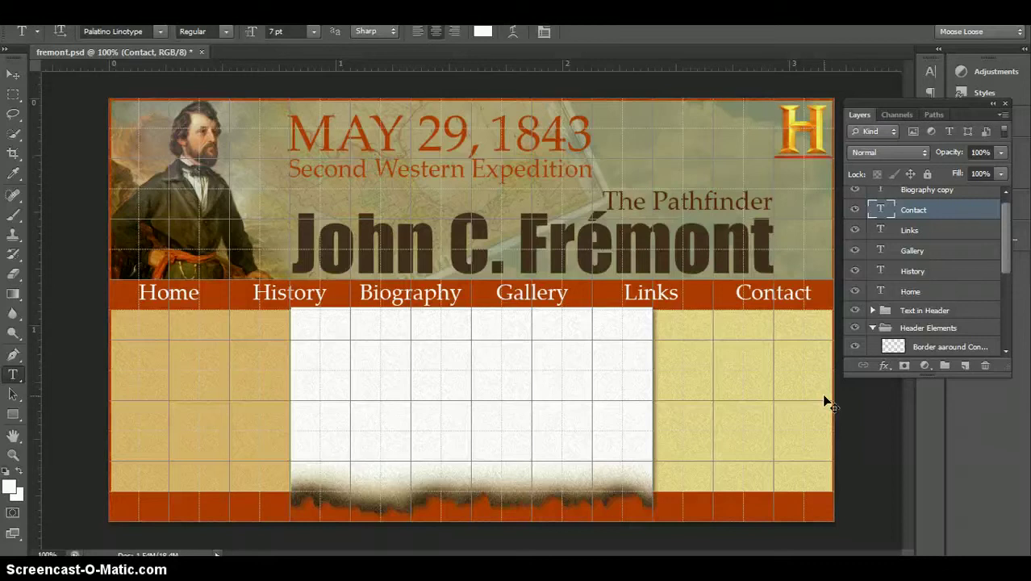
pyautogui.hotkey('ctrl', "'")
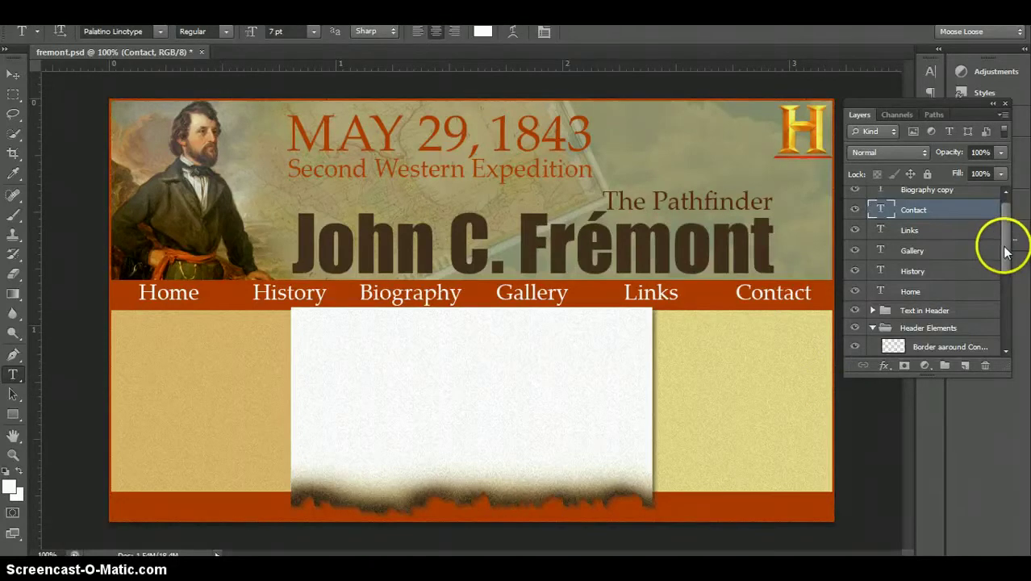
# Rename the Biography copy layer as Biogrphy.
pyautogui.moveTo(1009, 242); pyautogui.dragTo(1011, 234)
pyautogui.click(946, 197)
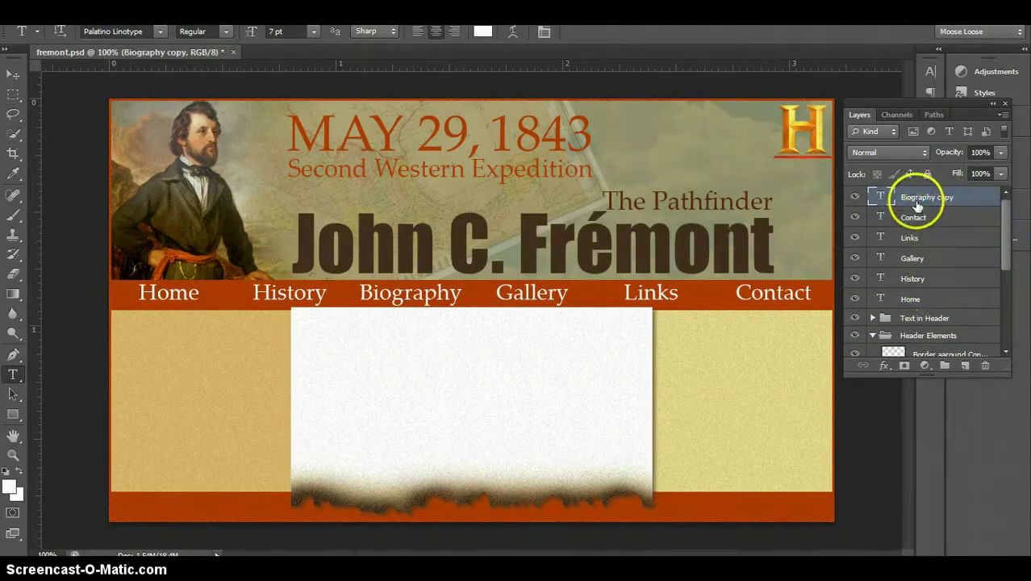
pyautogui.doubleClick(920, 198)
pyautogui.write('Biogrphy')
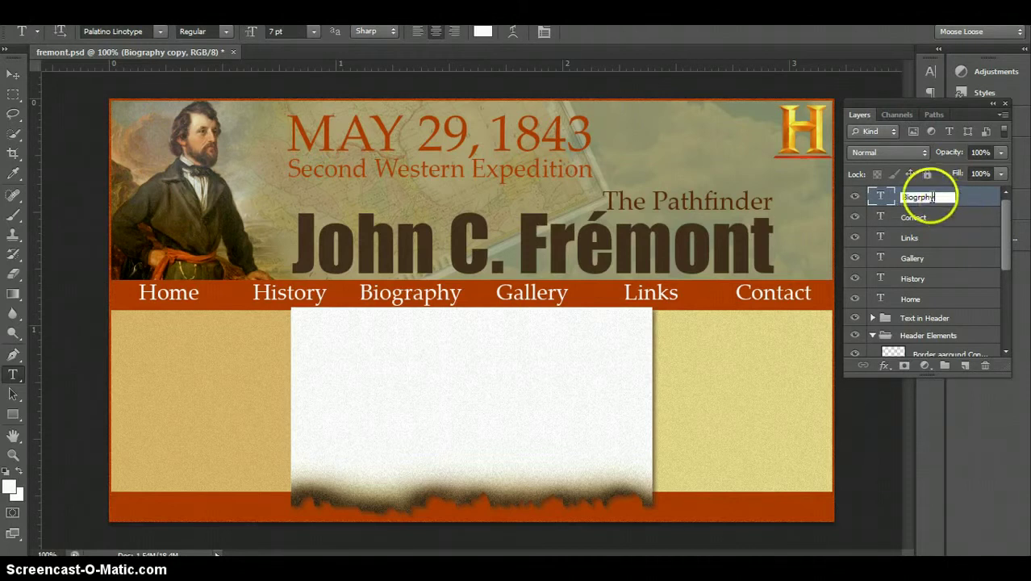
pyautogui.click(920, 197)
pyautogui.write('a')
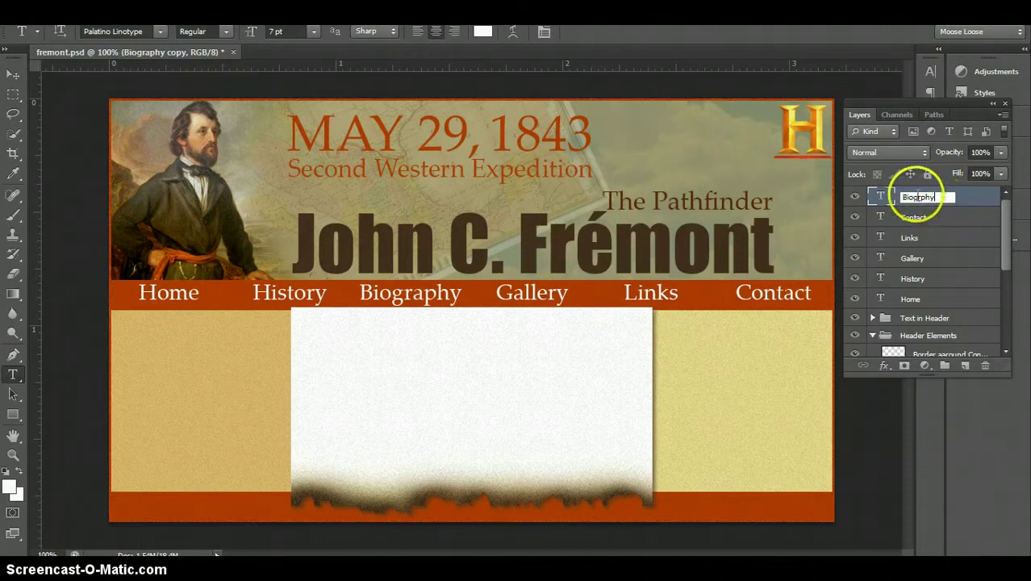
pyautogui.click(961, 230)
# Stamp all visible layers into a new layer above the Biogrphy layer and hide the merged layer.
pyautogui.click(940, 196)
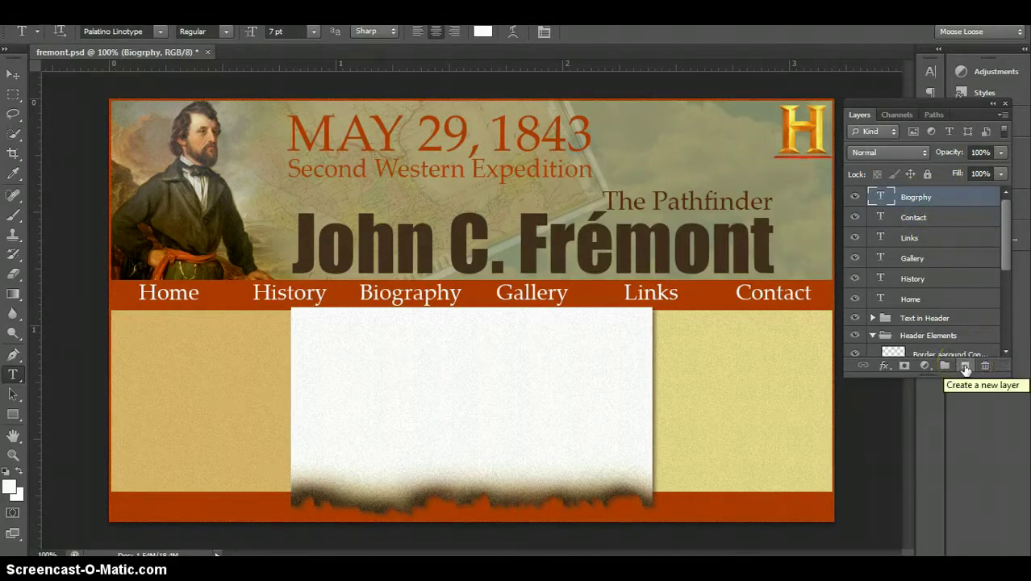
pyautogui.click(966, 367)
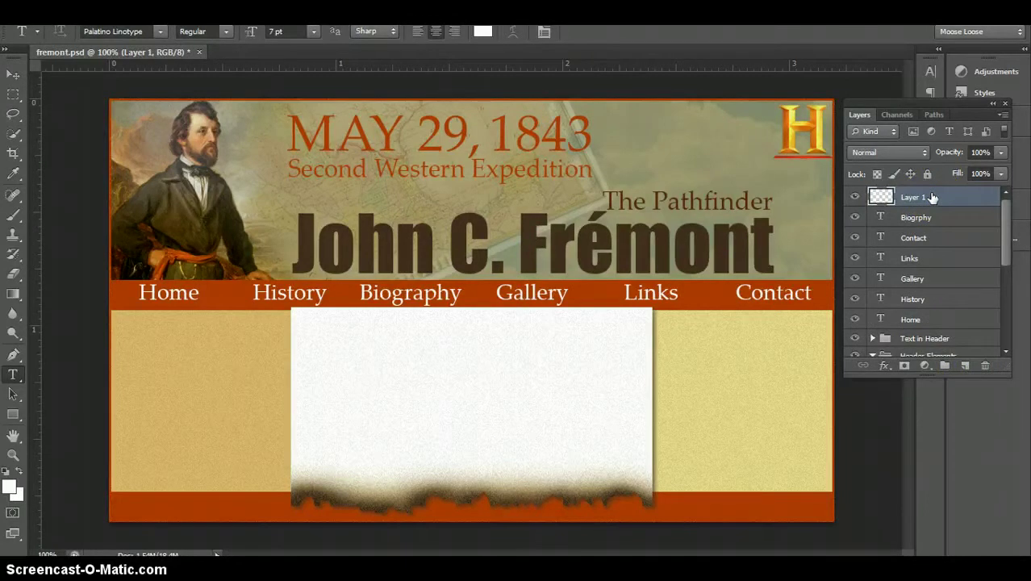
pyautogui.hotkey('ctrl', 'shift', 'alt', 'e')
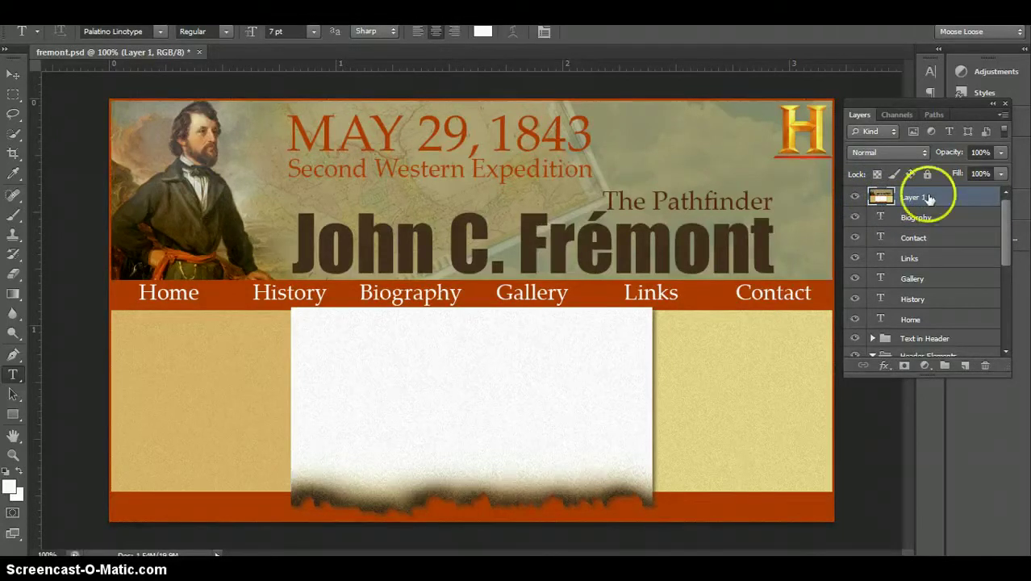
pyautogui.click(858, 197)
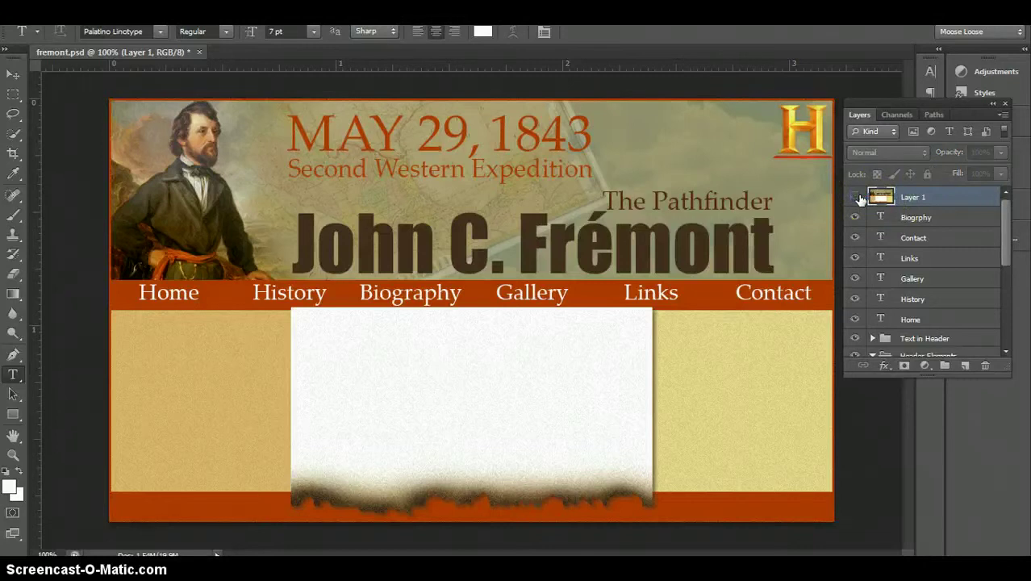
# Select all six navigation text layers from Biogrphy to Home and nudge them together slightly to the left.
pyautogui.click(905, 219)
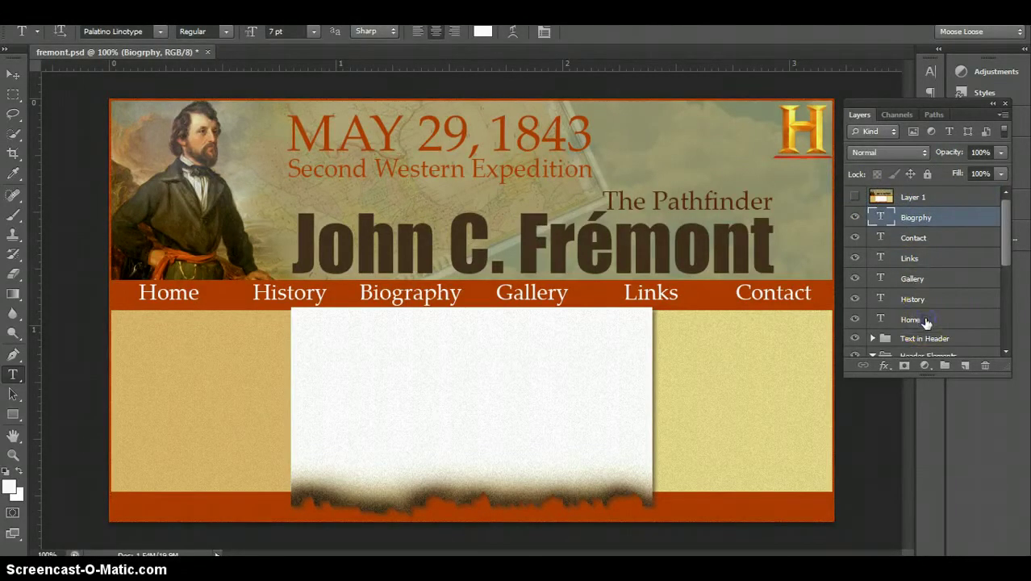
pyautogui.keyDown('shift'); pyautogui.click(926, 321); pyautogui.keyUp('shift')
pyautogui.click(920, 222)
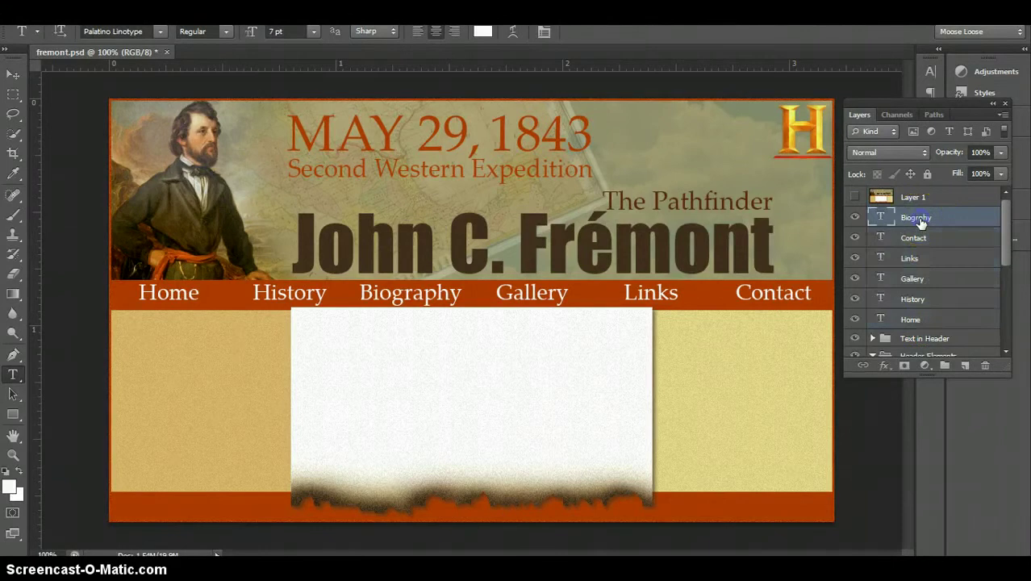
pyautogui.keyDown('shift'); pyautogui.click(914, 323); pyautogui.keyUp('shift')
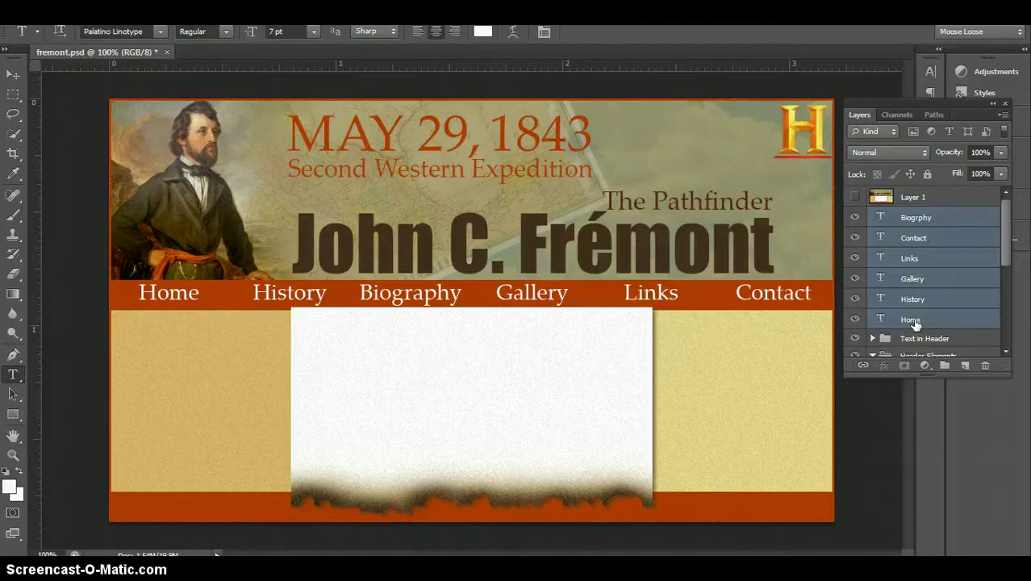
pyautogui.hotkey('ctrl', 'Left')
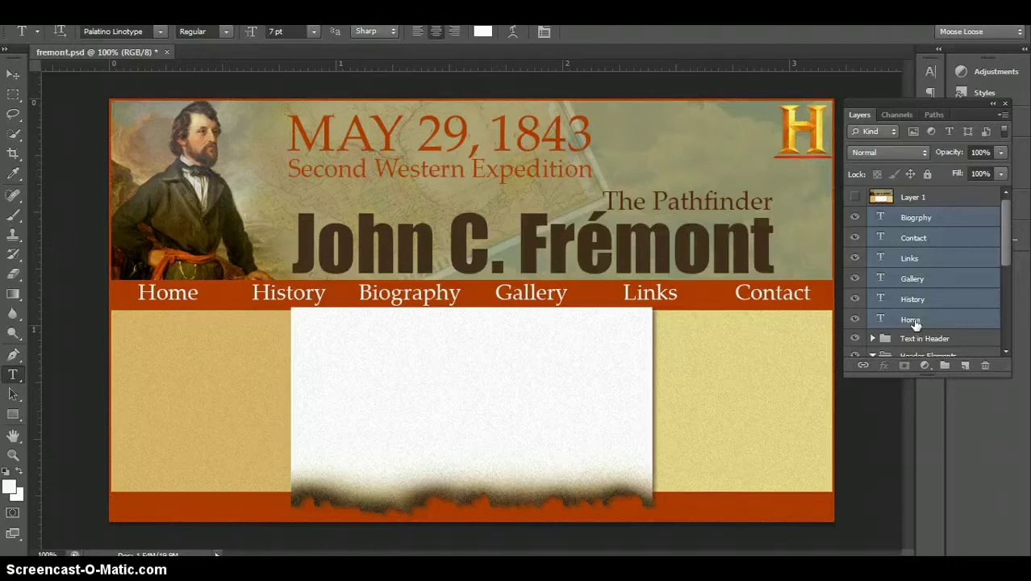
# Nudge the six selected navigation text layers slightly left and up, comparing their position against the merged Layer 1.
pyautogui.hotkey('ctrl', 'Left')
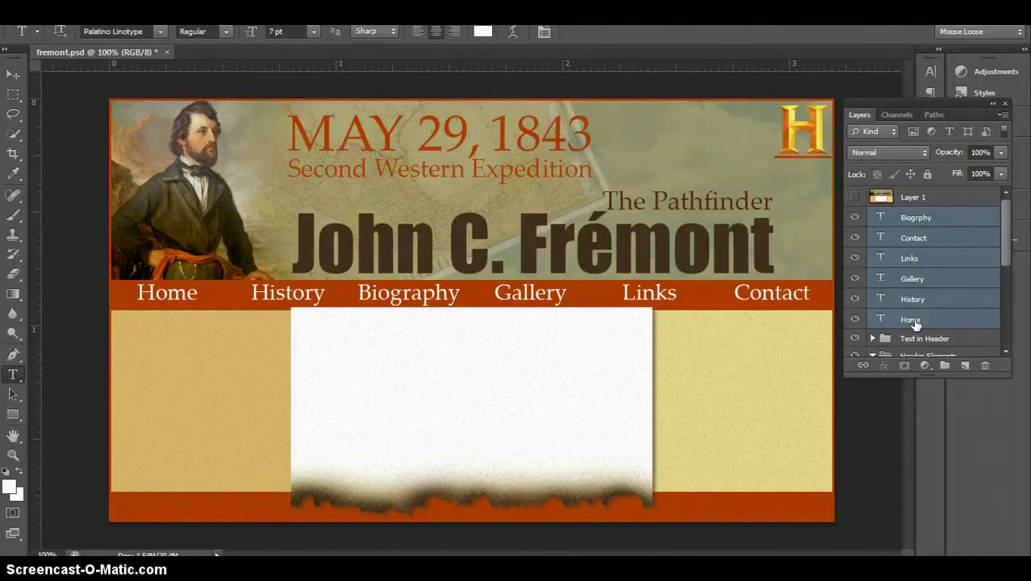
pyautogui.hotkey('ctrl', 'Up')
pyautogui.hotkey('ctrl', 'Up')
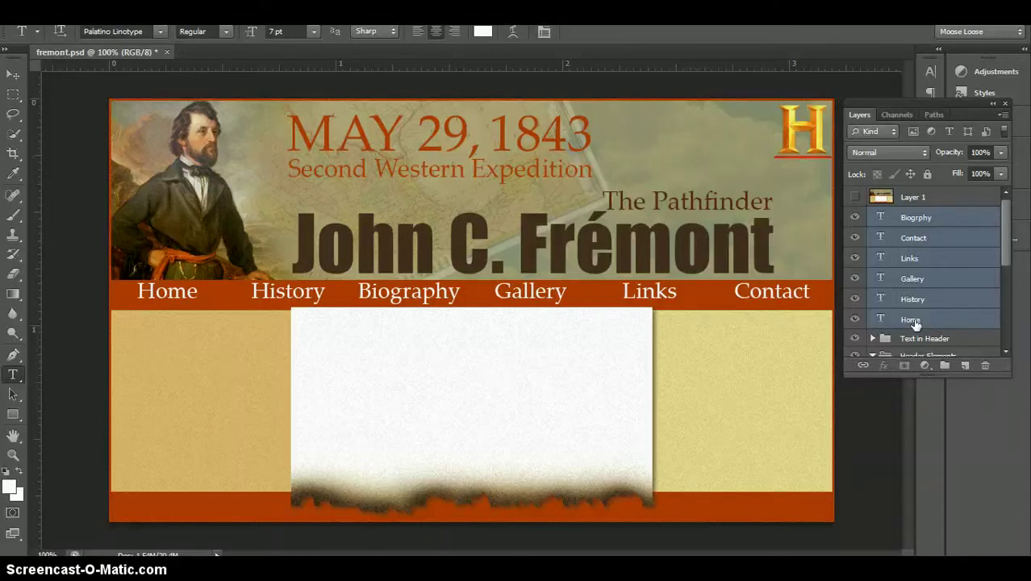
pyautogui.click(854, 198)
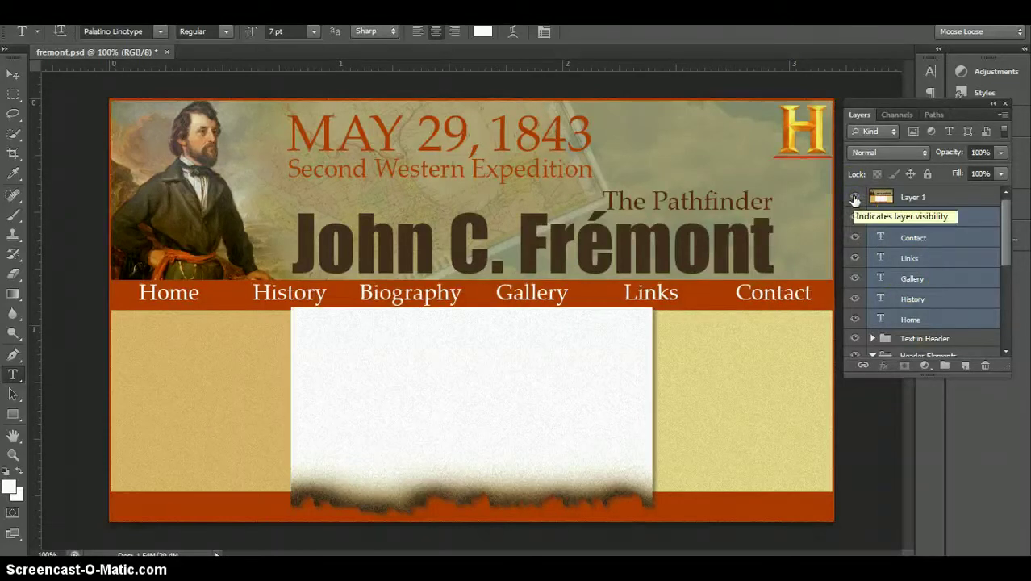
pyautogui.click(855, 198)
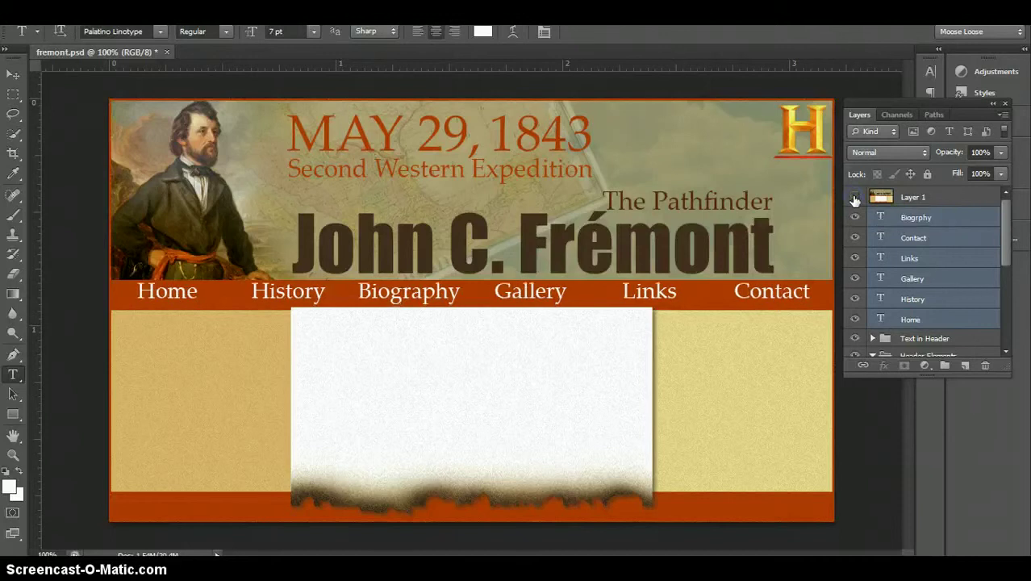
pyautogui.click(855, 197)
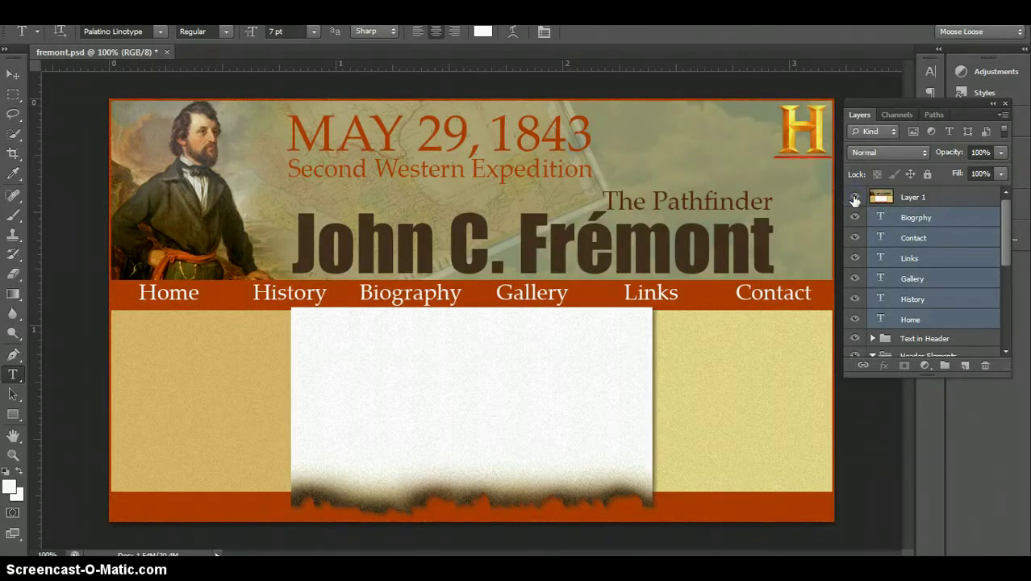
pyautogui.click(854, 198)
# Apply a drop shadow with a distance of 3 px to the Biogrphy text layer.
pyautogui.click(886, 222)
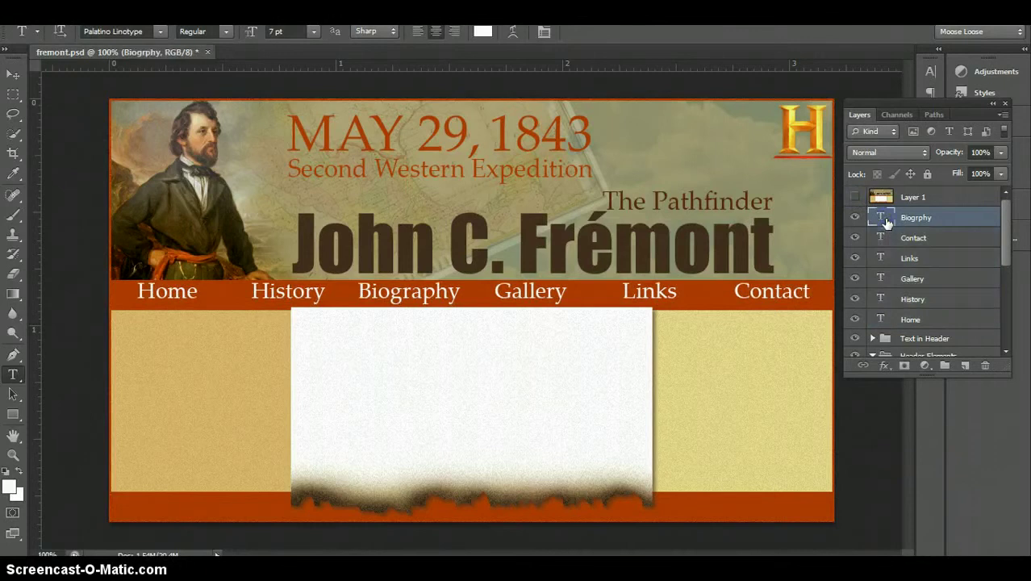
pyautogui.click(885, 367)
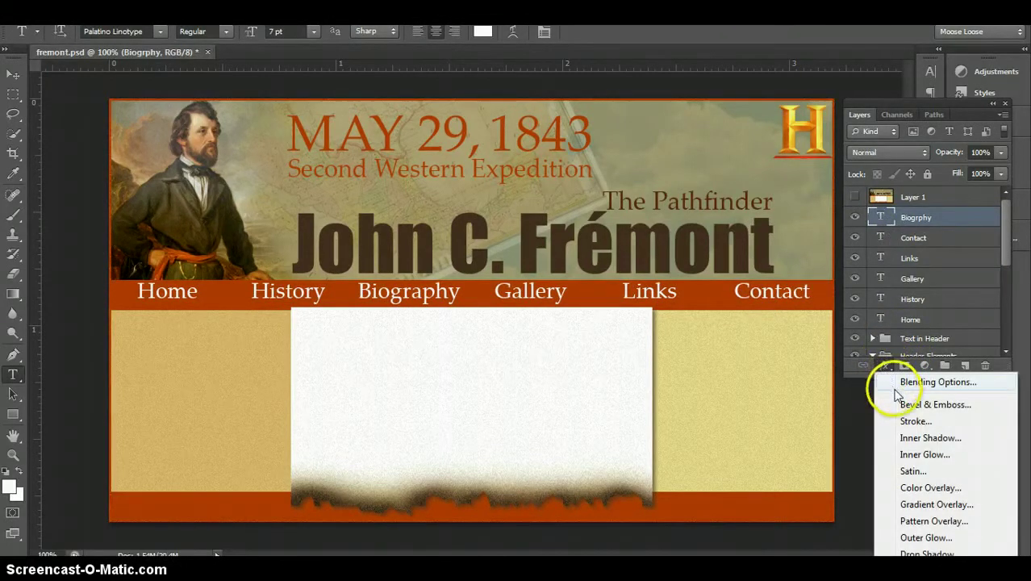
pyautogui.click(926, 556)
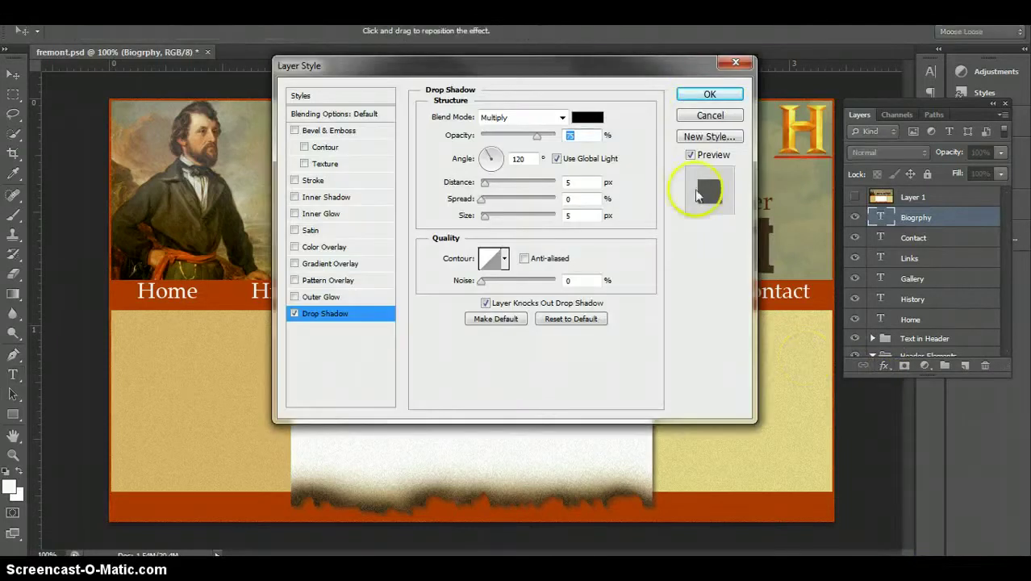
pyautogui.moveTo(618, 58); pyautogui.dragTo(835, 182)
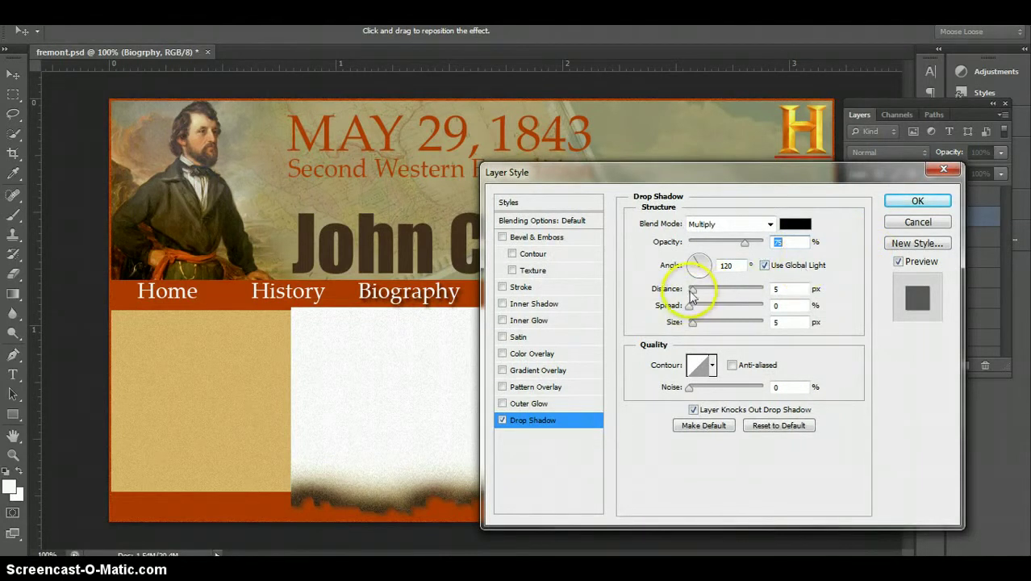
pyautogui.click(777, 292)
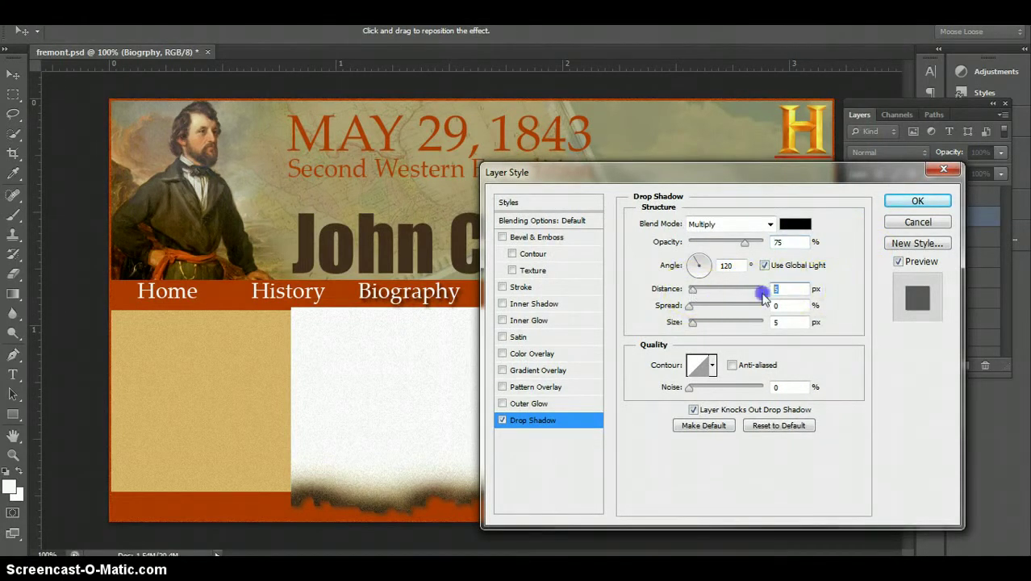
pyautogui.write('3')
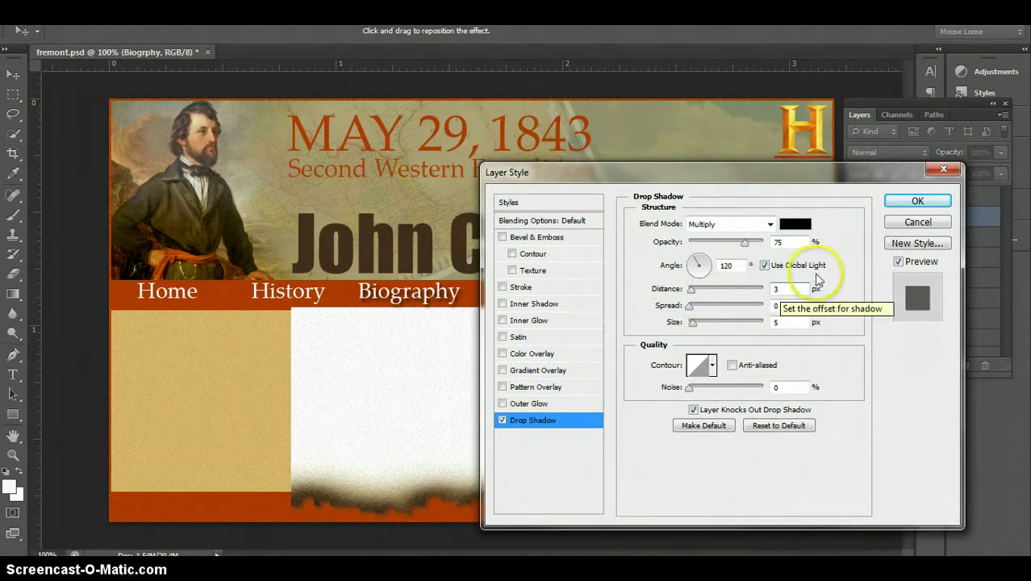
pyautogui.click(901, 203)
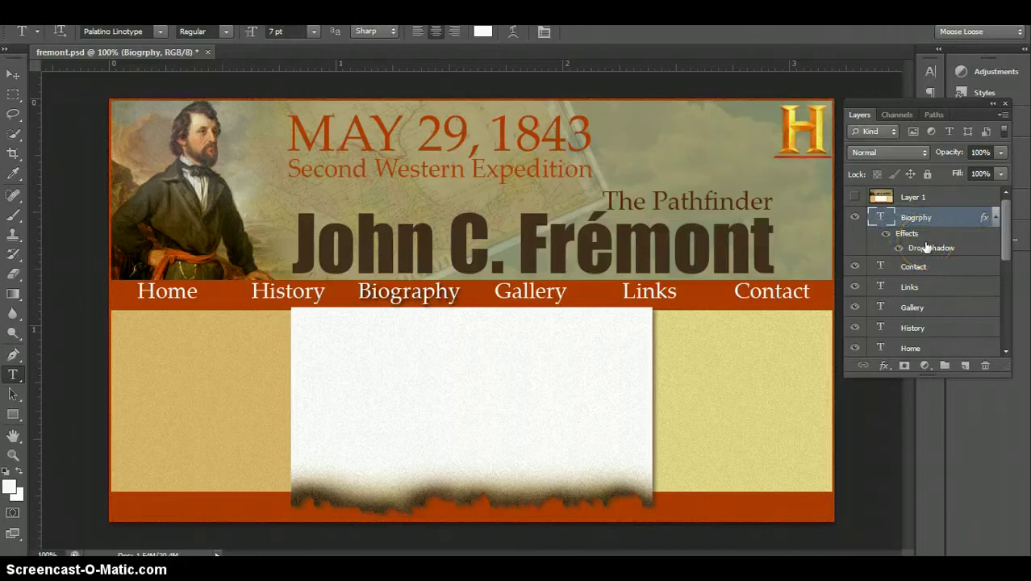
# Copy the Biogrphy layer's style and paste it onto the Contact text layer.
pyautogui.rightClick(925, 243)
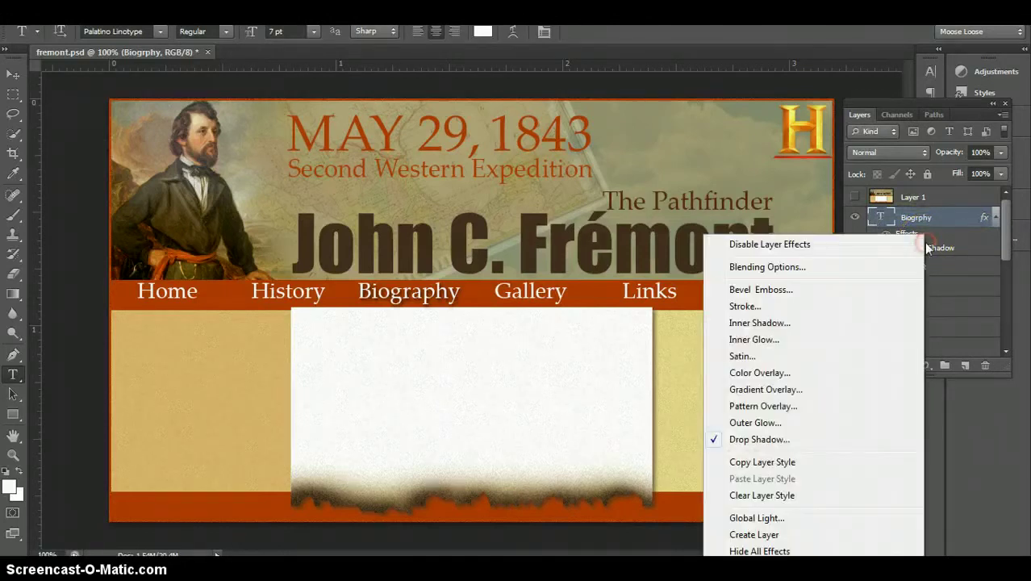
pyautogui.click(781, 463)
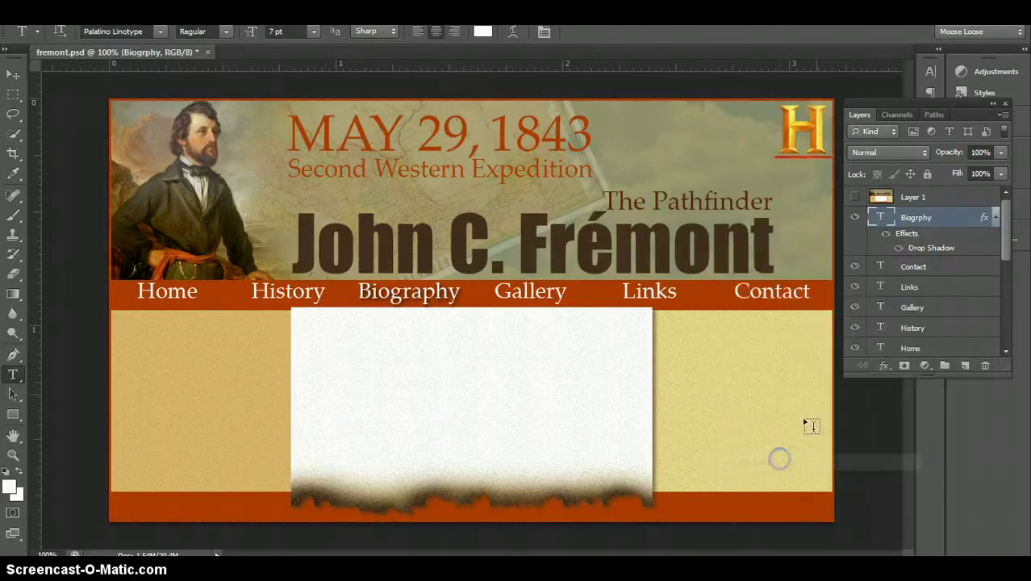
pyautogui.click(996, 217)
pyautogui.click(941, 241)
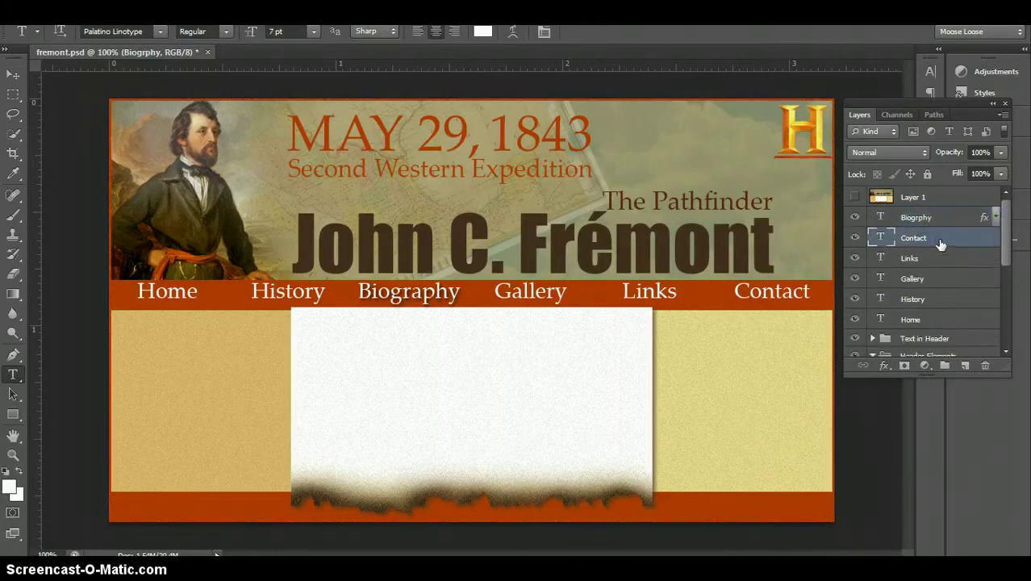
pyautogui.rightClick(939, 241)
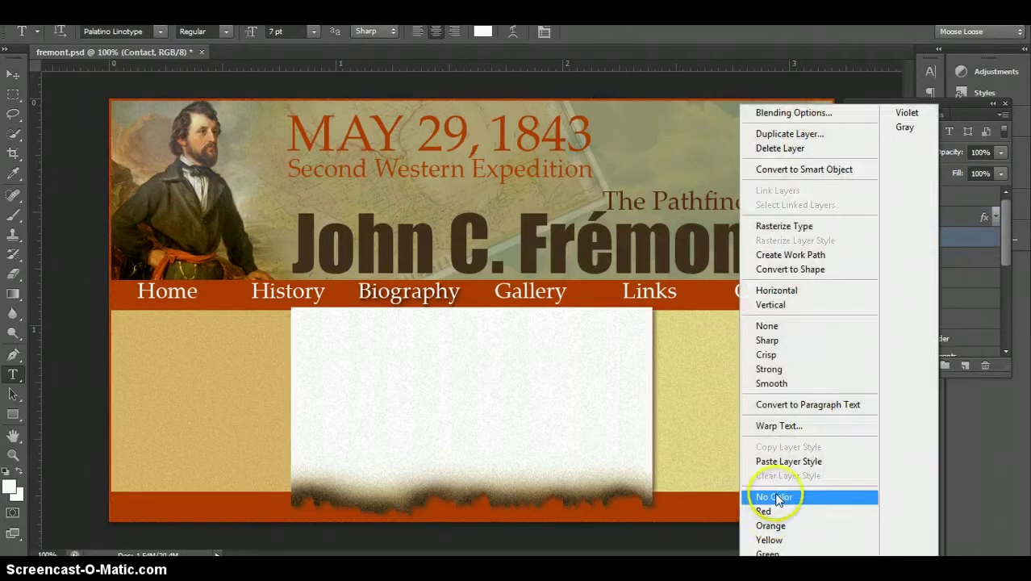
pyautogui.click(803, 463)
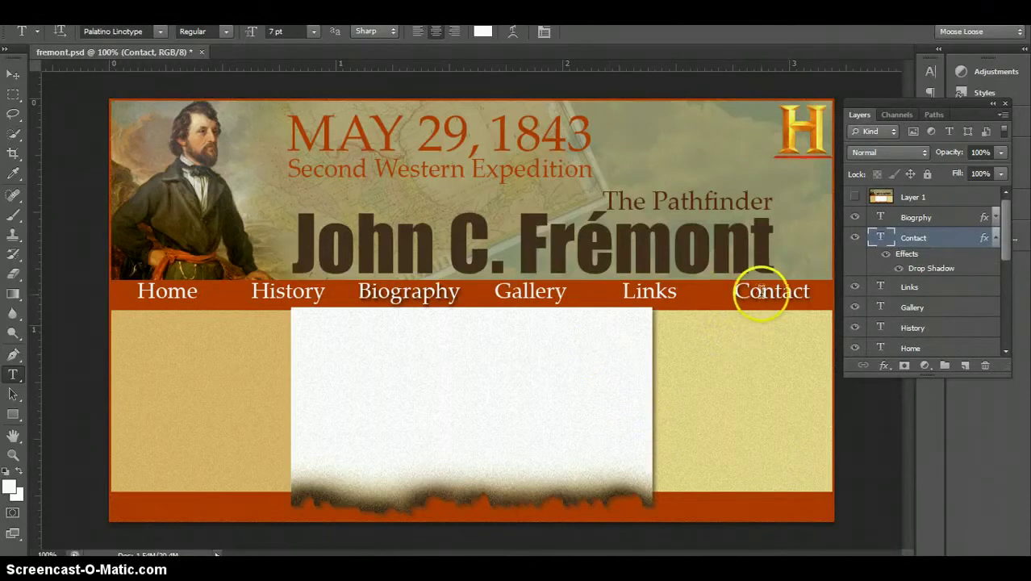
# Paste the copied drop shadow style onto the Links and Gallery text layers, collapsing the effects lists of Contact and Links.
pyautogui.click(997, 238)
pyautogui.click(960, 259)
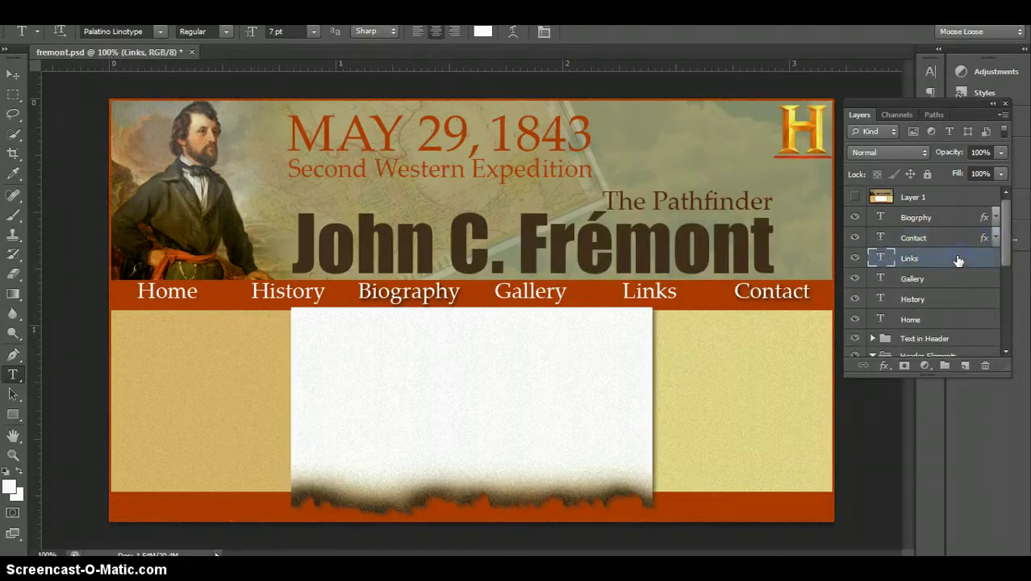
pyautogui.rightClick(960, 258)
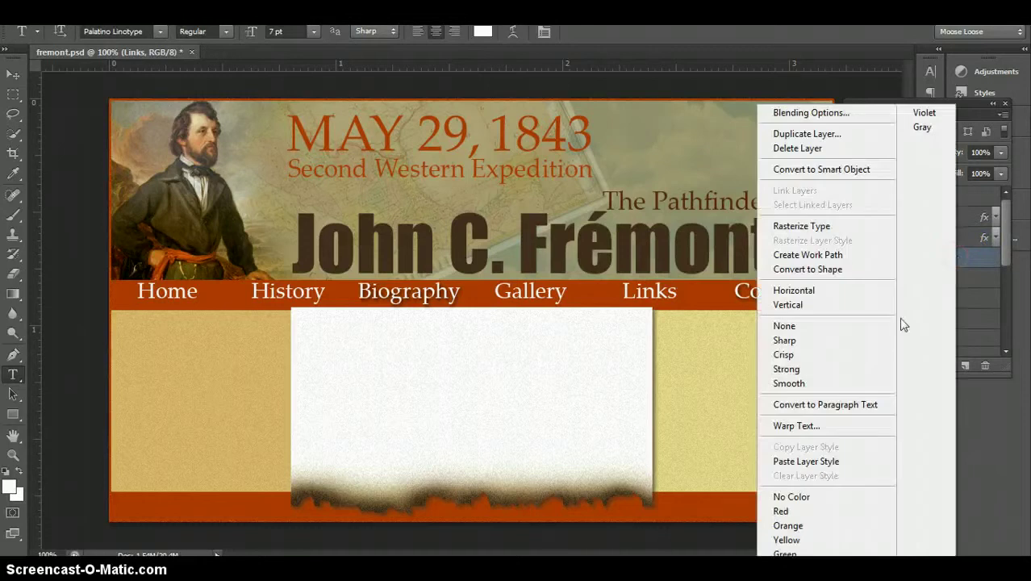
pyautogui.click(817, 461)
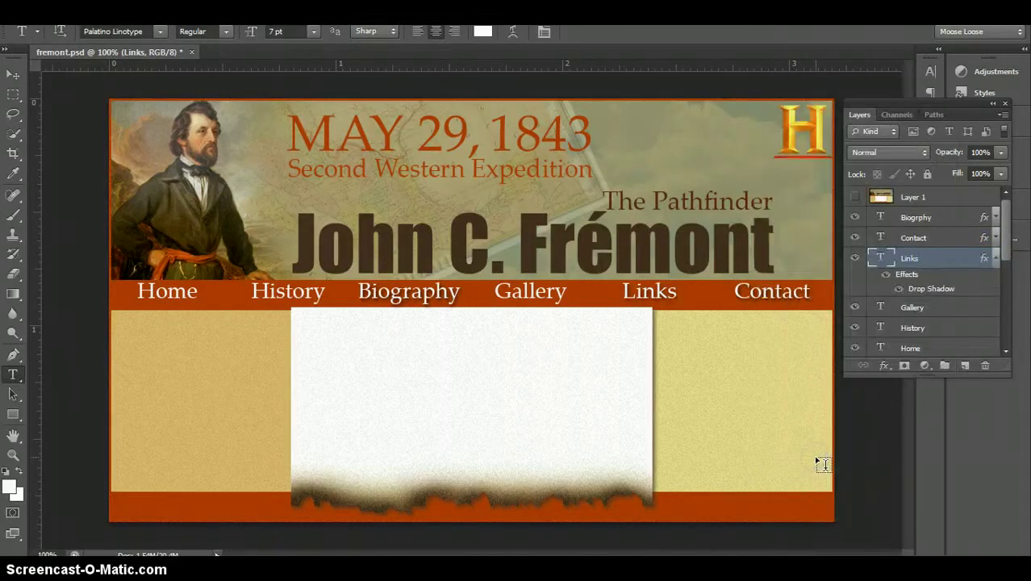
pyautogui.click(994, 259)
pyautogui.click(930, 283)
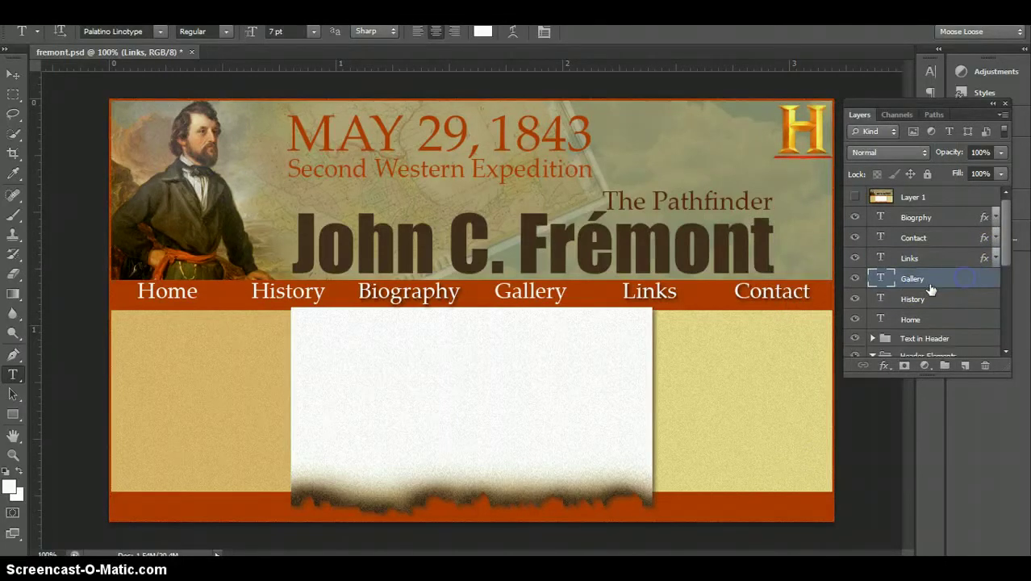
pyautogui.rightClick(929, 280)
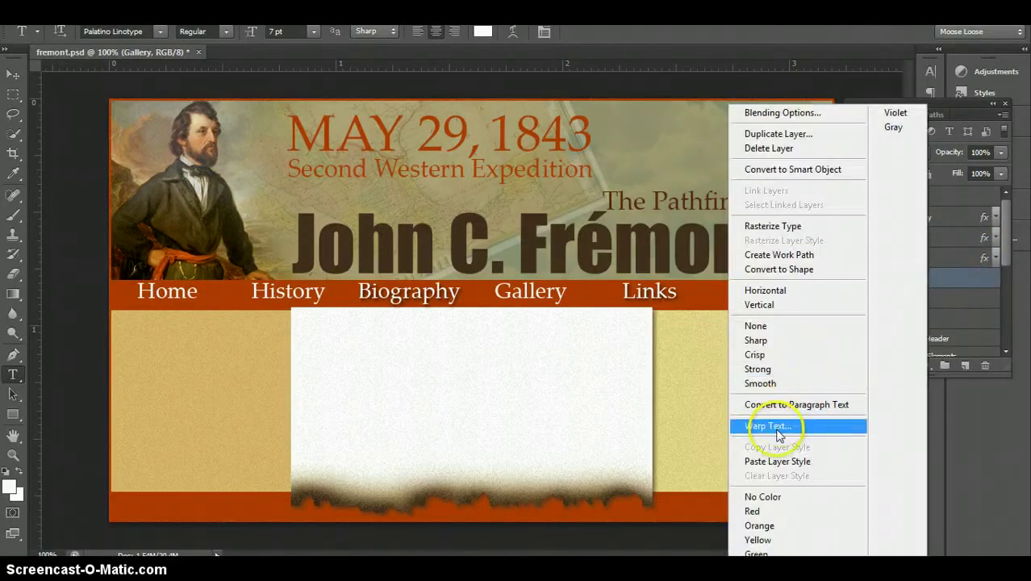
pyautogui.click(769, 461)
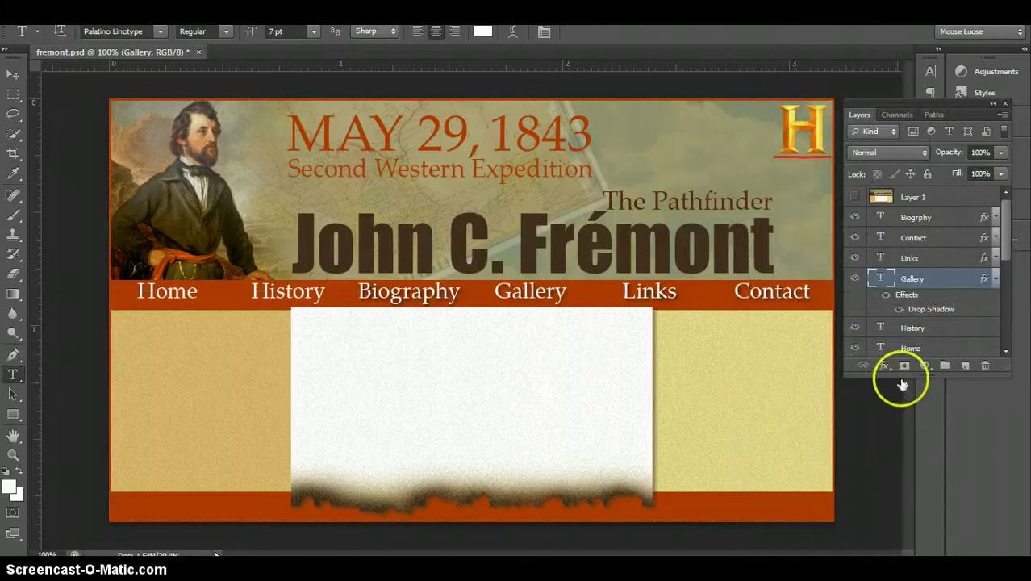
# Paste the copied drop shadow style onto the History and Home text layers, collapsing the effects lists of Gallery and History.
pyautogui.click(995, 279)
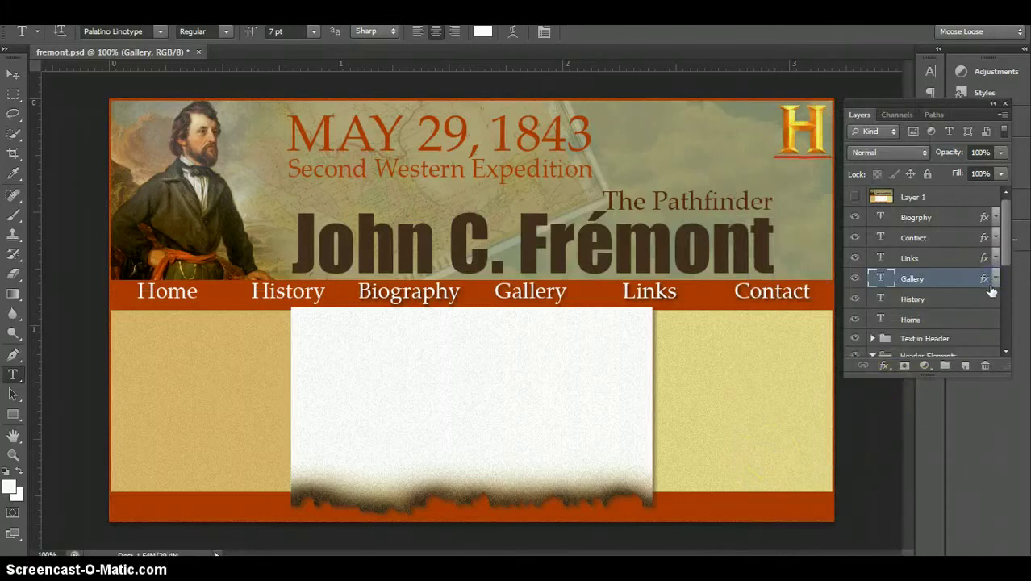
pyautogui.click(976, 301)
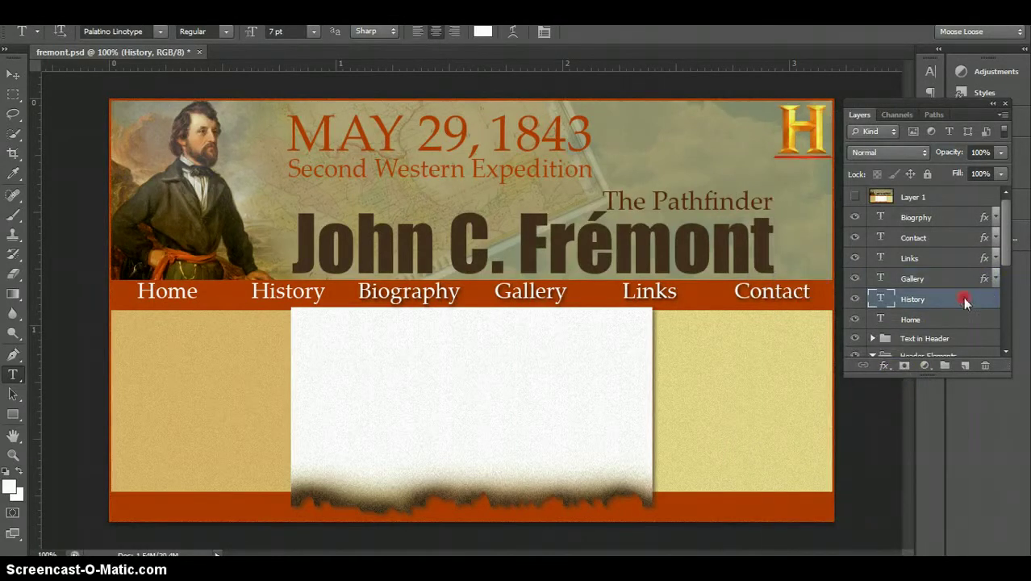
pyautogui.rightClick(965, 301)
pyautogui.click(839, 463)
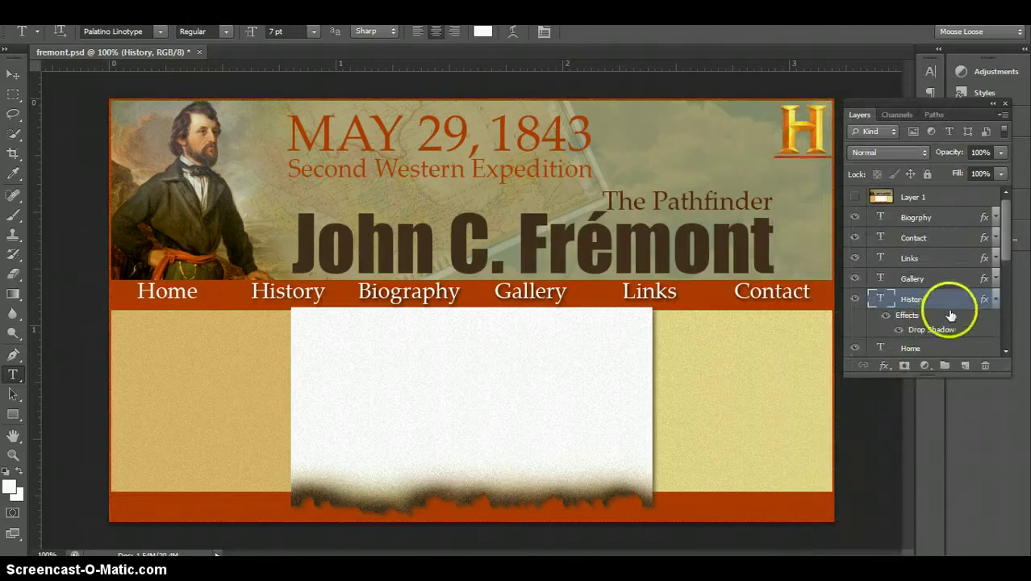
pyautogui.click(993, 300)
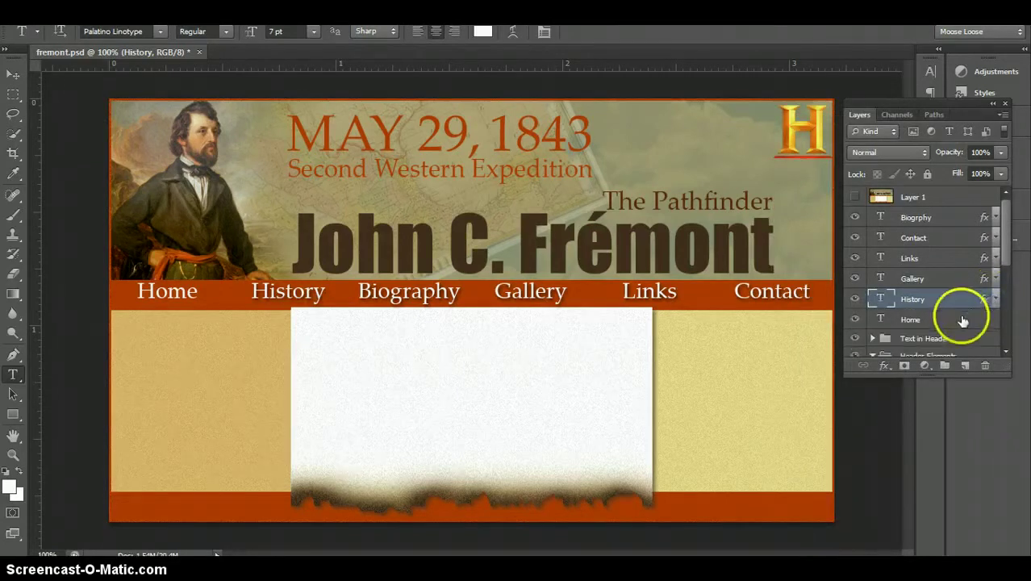
pyautogui.click(962, 321)
pyautogui.rightClick(963, 321)
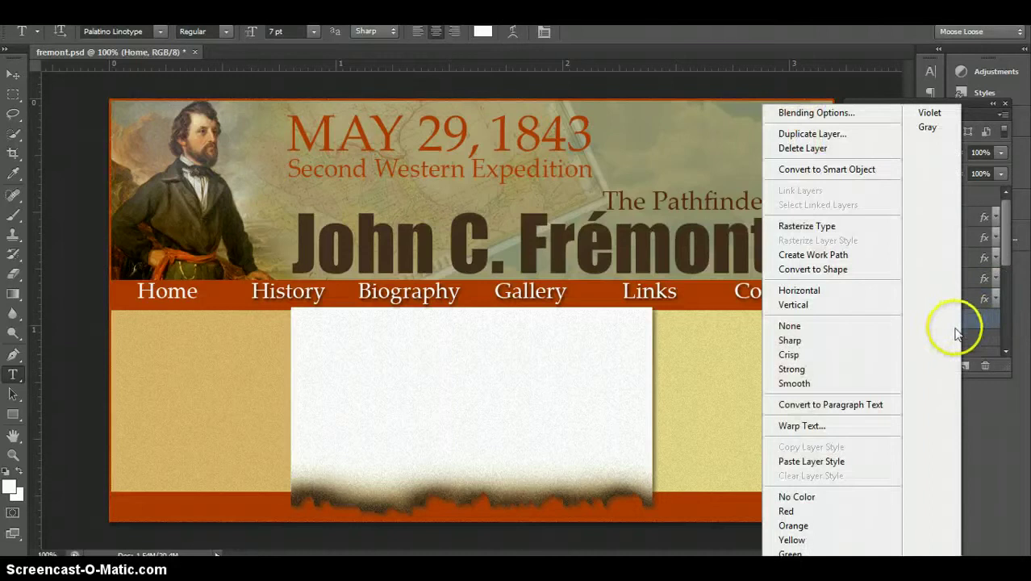
pyautogui.click(840, 461)
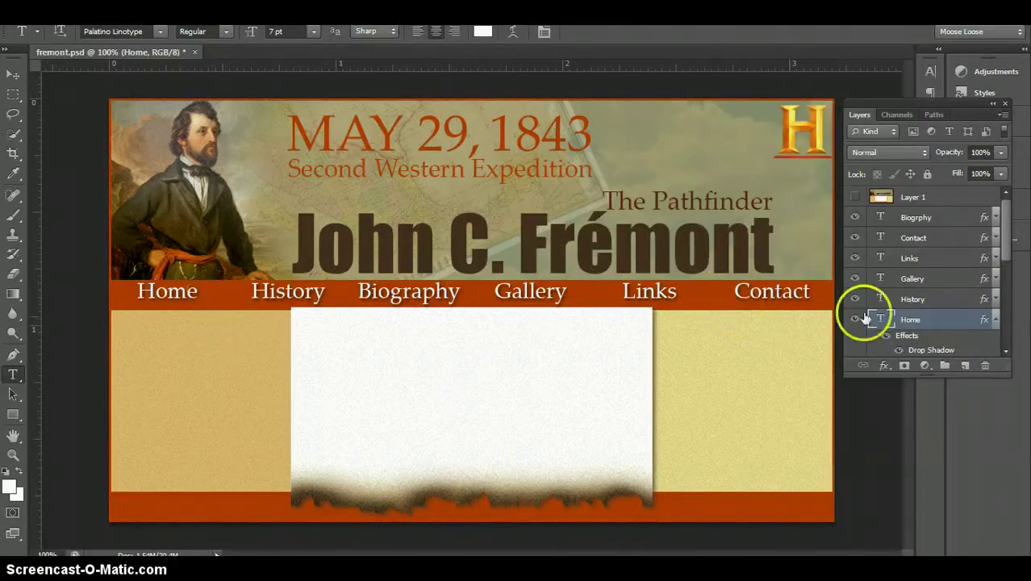
# Compare the shadowed navigation text with the earlier version by repeatedly showing and hiding Layer 1, leaving it hidden.
pyautogui.click(856, 199)
pyautogui.click(855, 198)
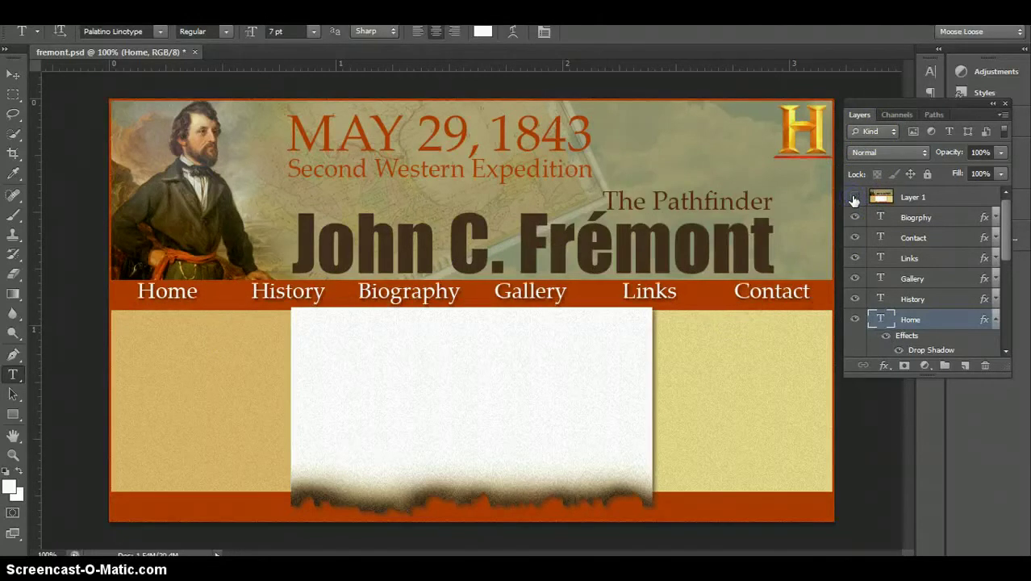
pyautogui.click(854, 199)
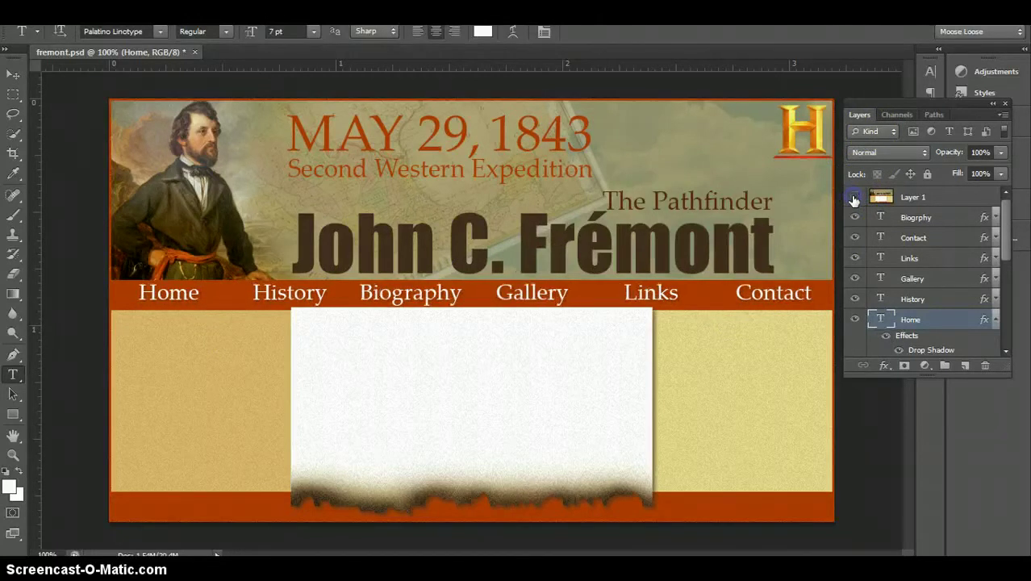
pyautogui.click(854, 199)
pyautogui.click(855, 198)
pyautogui.click(855, 198)
pyautogui.click(854, 198)
pyautogui.click(854, 199)
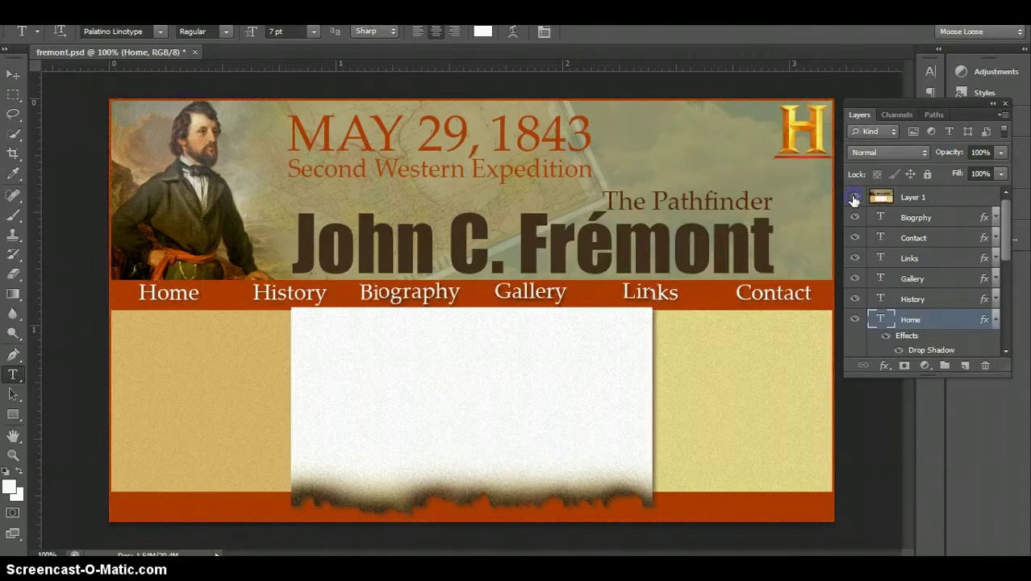
pyautogui.click(854, 198)
pyautogui.click(855, 198)
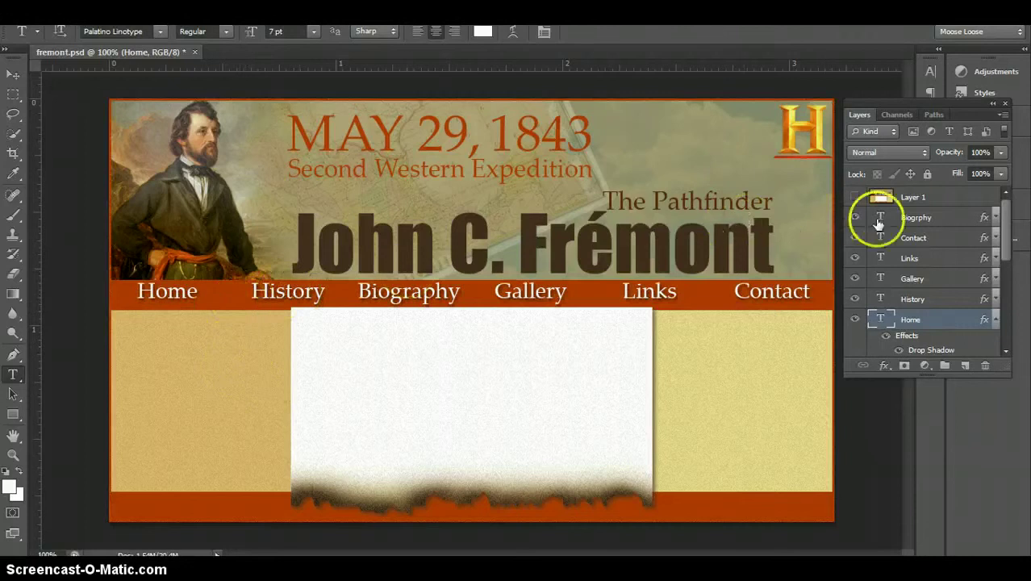
# Create a new layer above Layer 1 and stamp all visible layers into it.
pyautogui.click(917, 199)
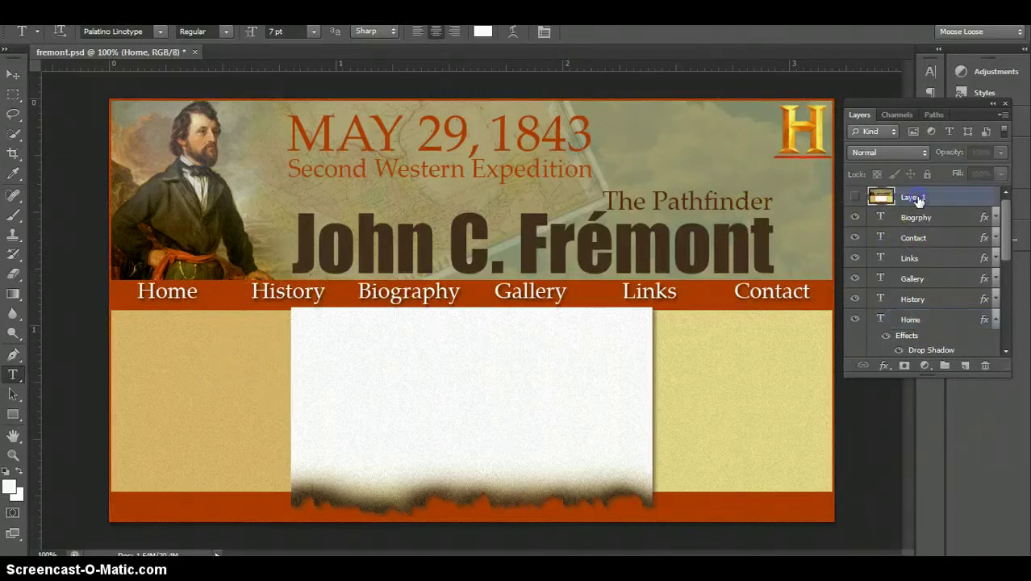
pyautogui.click(967, 362)
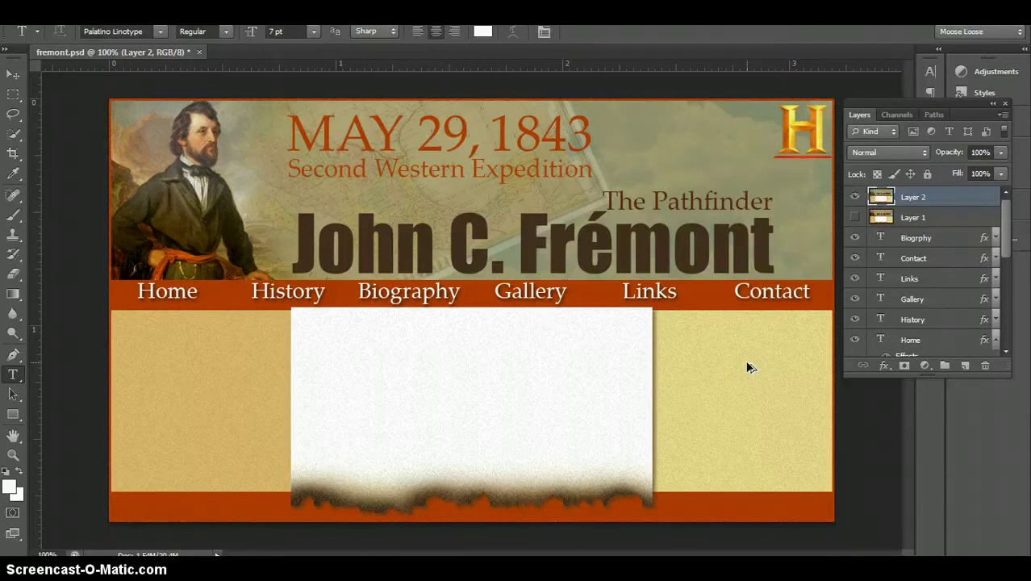
# Show Layer 1 and hide Layer 2, renaming Layer 2 to Rest and Layer 1 to Hover.
pyautogui.click(855, 217)
pyautogui.click(856, 198)
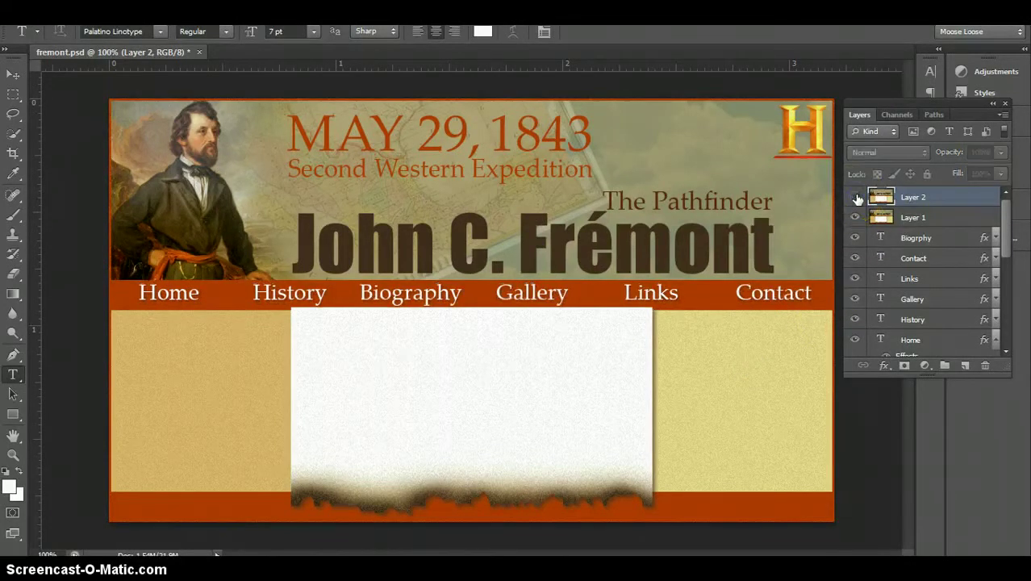
pyautogui.doubleClick(916, 196)
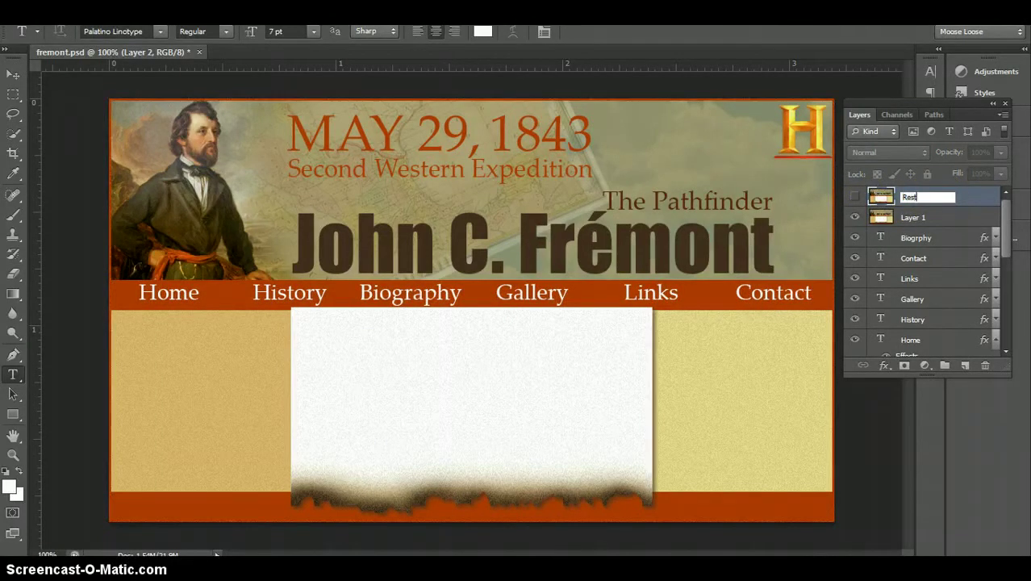
pyautogui.doubleClick(913, 217)
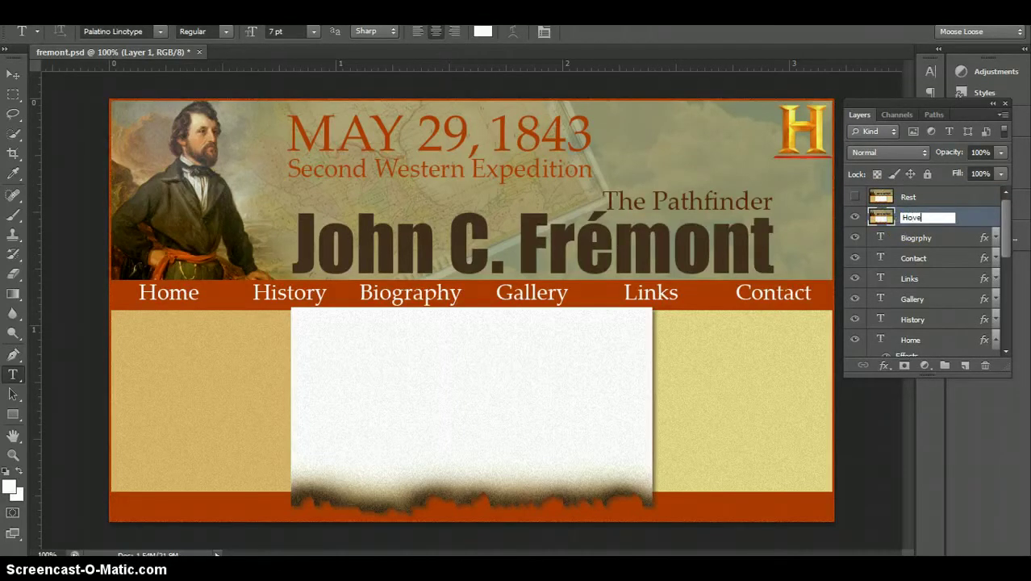
pyautogui.click(953, 234)
# Compare the Rest and Hover versions of the navigation text by toggling layer visibility, leaving both layers hidden.
pyautogui.click(854, 199)
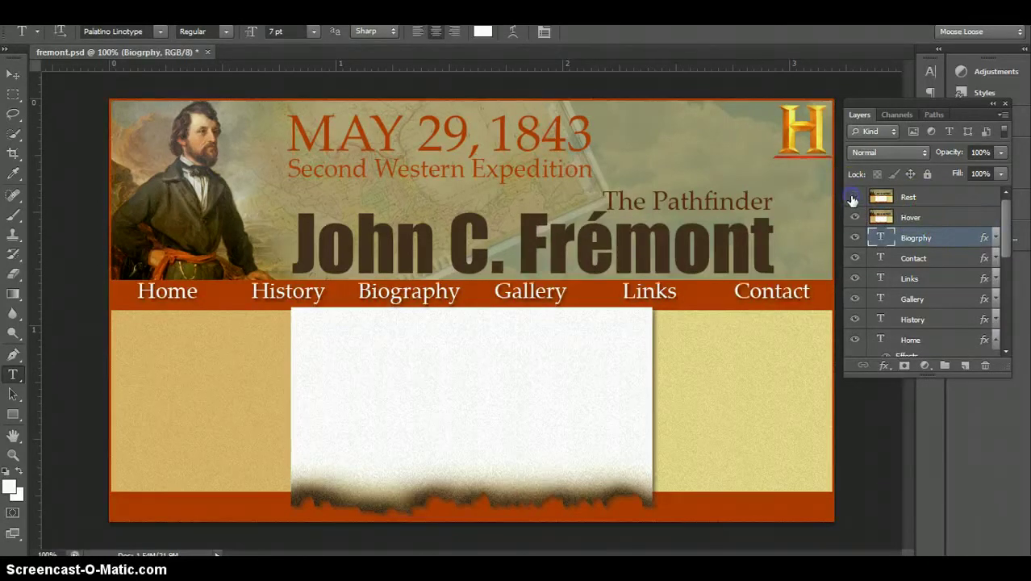
pyautogui.click(853, 200)
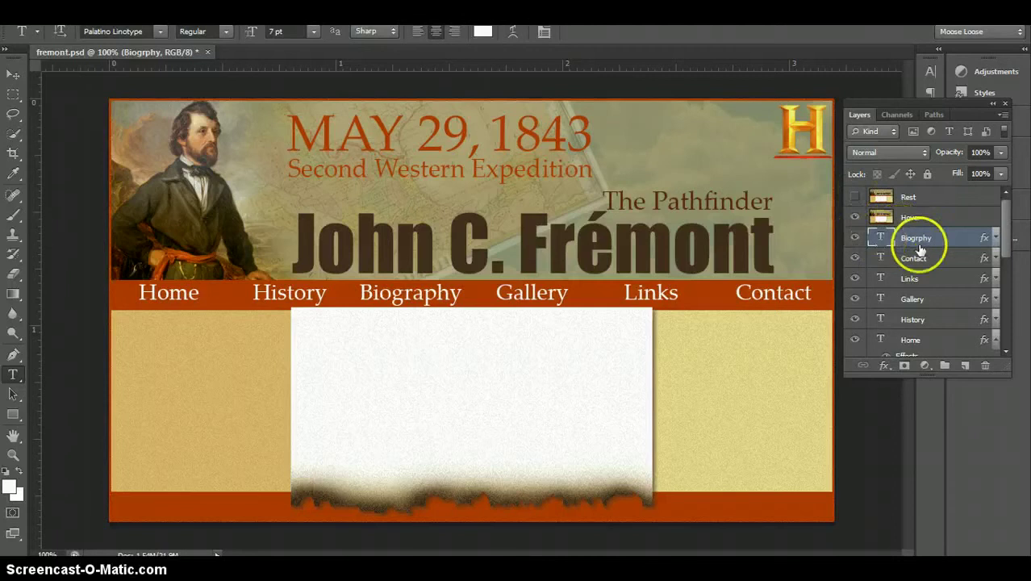
pyautogui.click(856, 200)
pyautogui.click(855, 199)
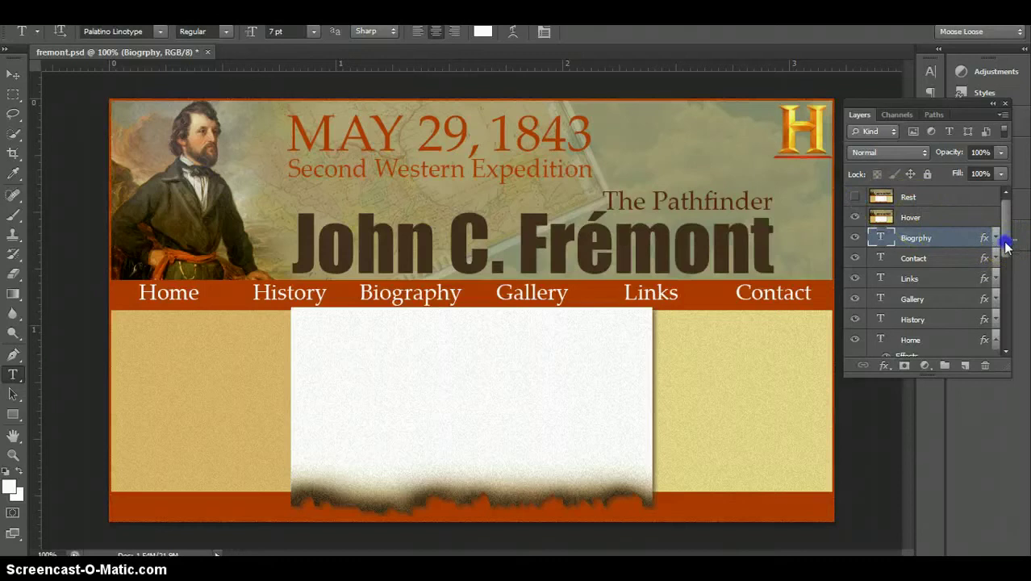
pyautogui.moveTo(1005, 246)
pyautogui.mouseDown()
pyautogui.moveTo(1012, 334)
pyautogui.moveTo(1004, 246)
pyautogui.mouseUp()
pyautogui.click(855, 217)
pyautogui.click(855, 217)
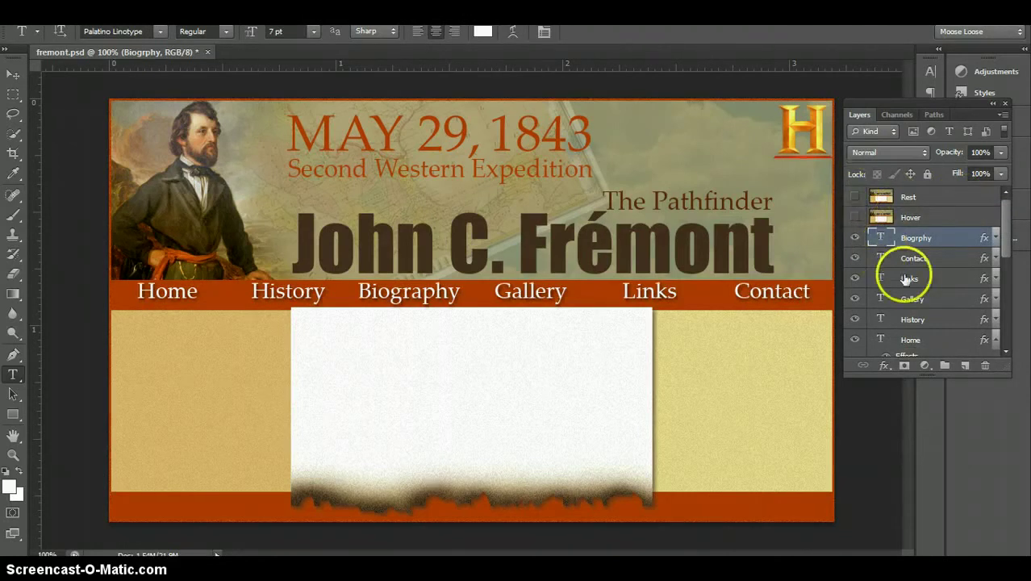
# Collapse the Home text layer's effects list and the Header Elements group.
pyautogui.moveTo(1006, 232); pyautogui.dragTo(1003, 288)
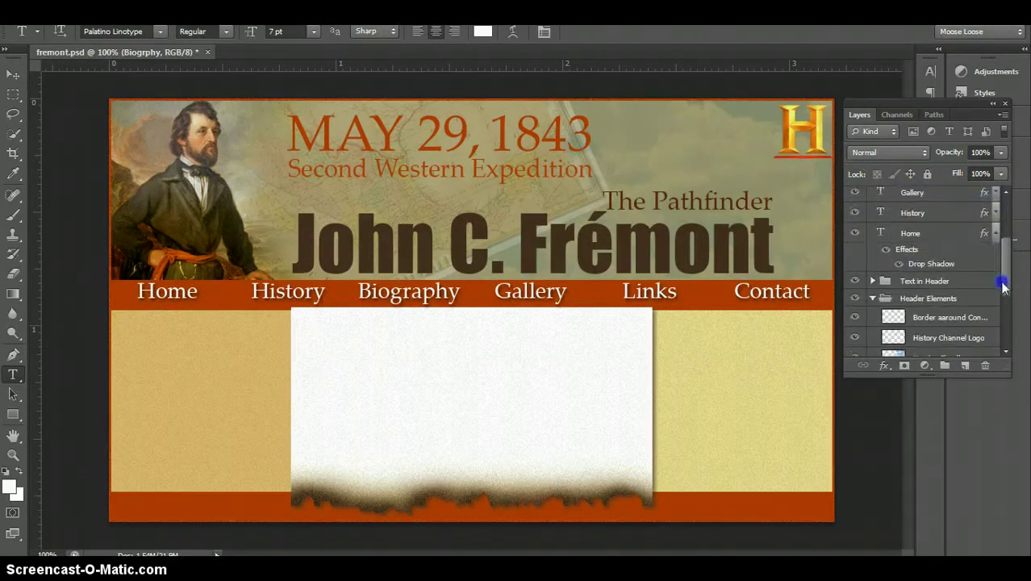
pyautogui.click(995, 232)
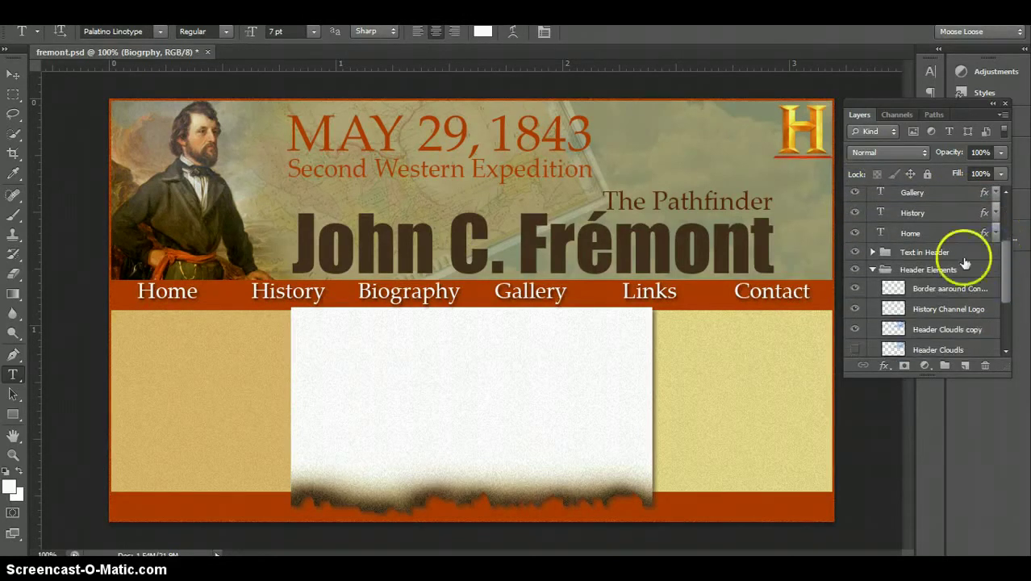
pyautogui.click(872, 269)
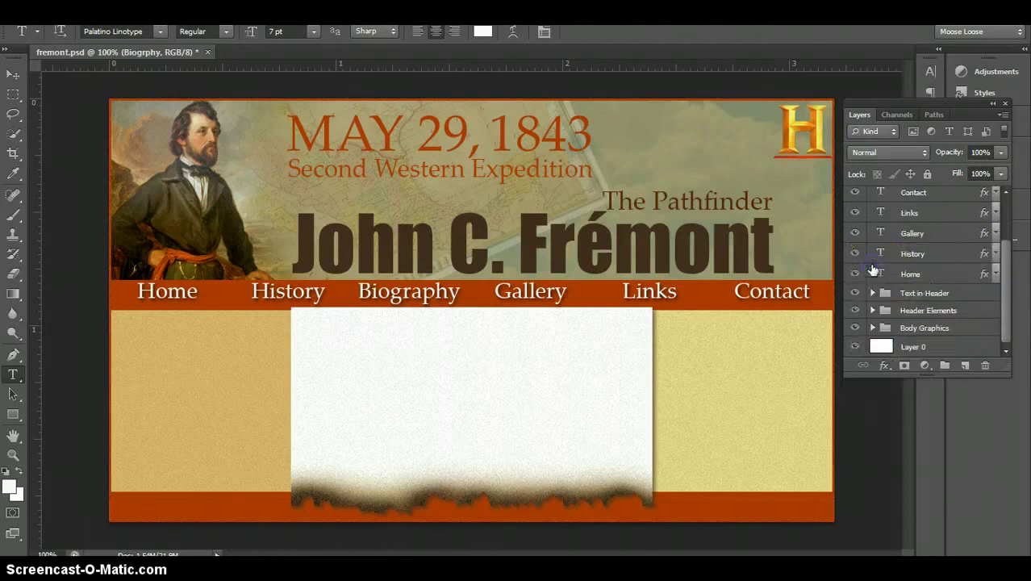
pyautogui.moveTo(1012, 282); pyautogui.dragTo(1009, 240)
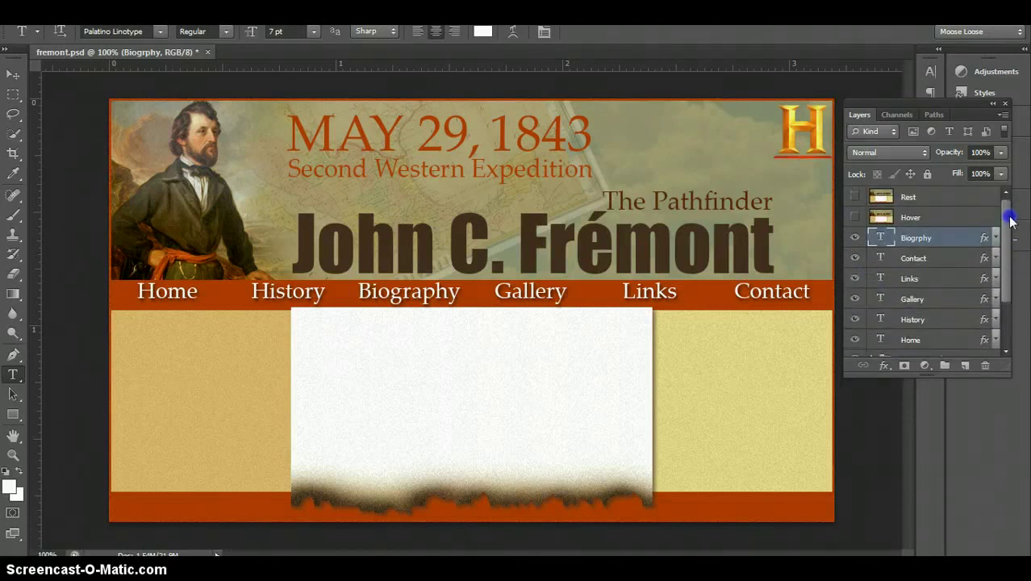